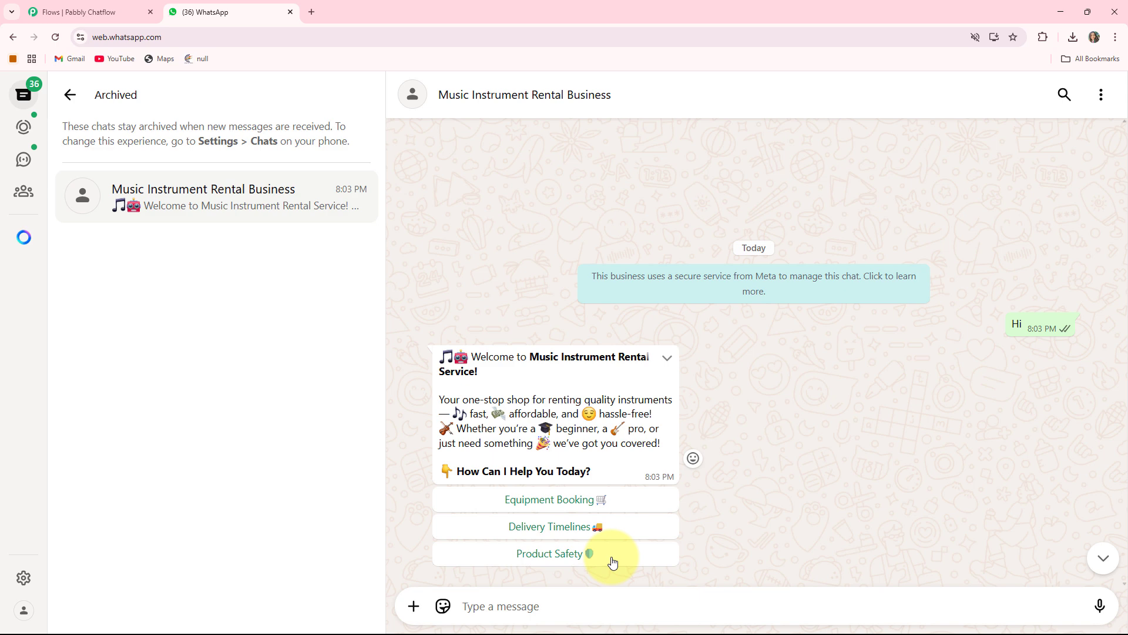
# Step: Choose Equipment Booking in the Music Instrument Rental Business chat, book the Yamaha P-45 Digital Piano and send the delivery address
pyautogui.click(535, 502)
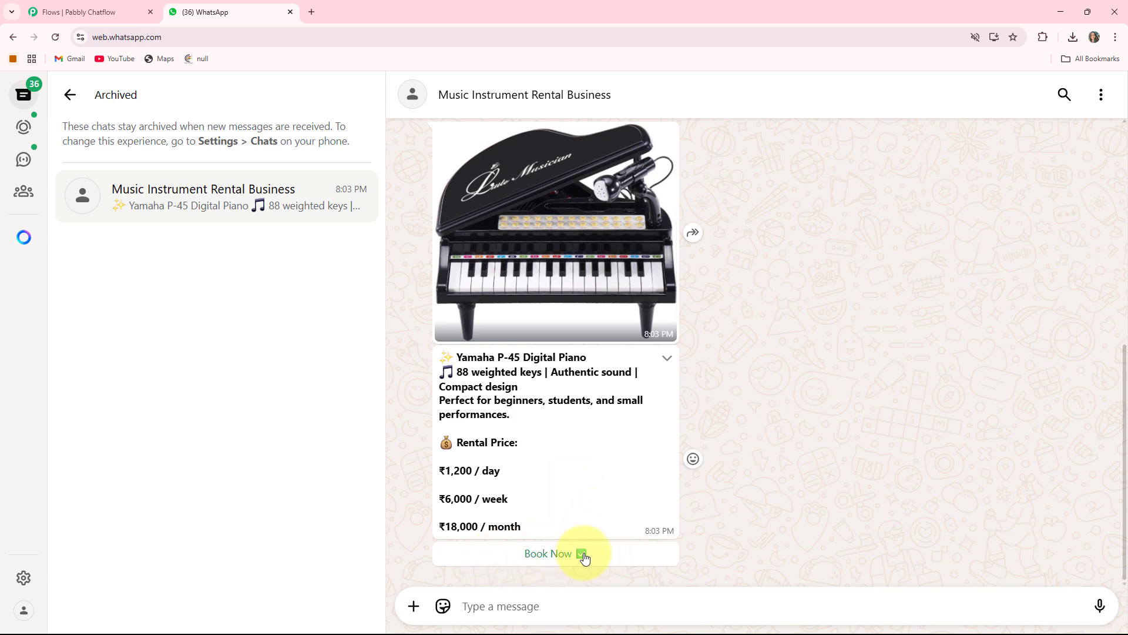
pyautogui.click(543, 556)
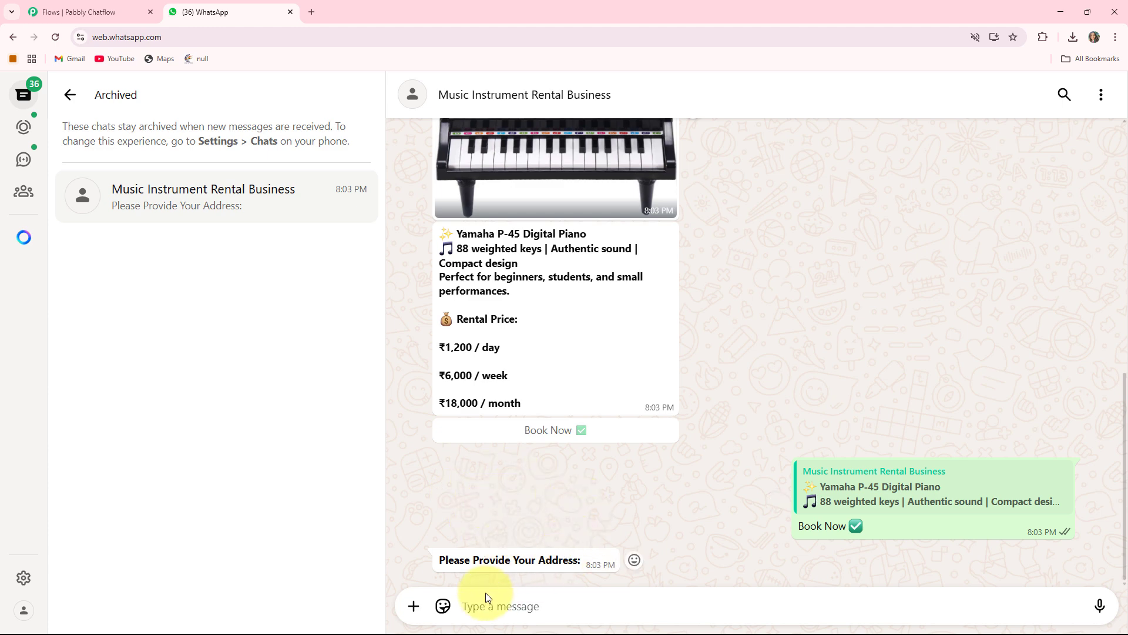
pyautogui.click(475, 607)
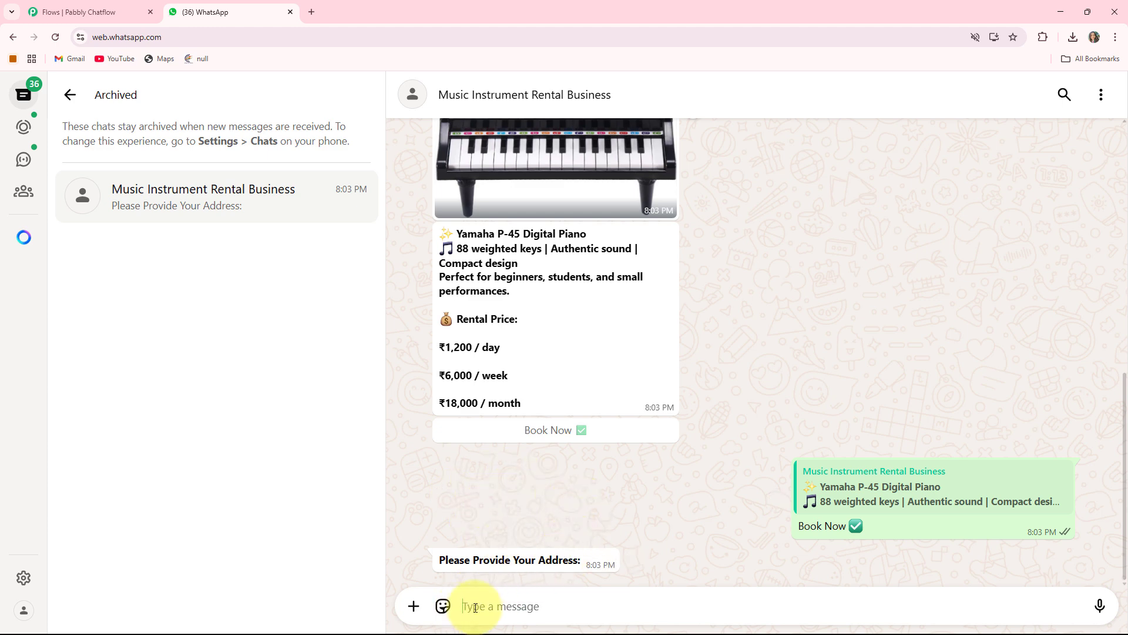
pyautogui.write('B-101 new city')
pyautogui.press('Return')
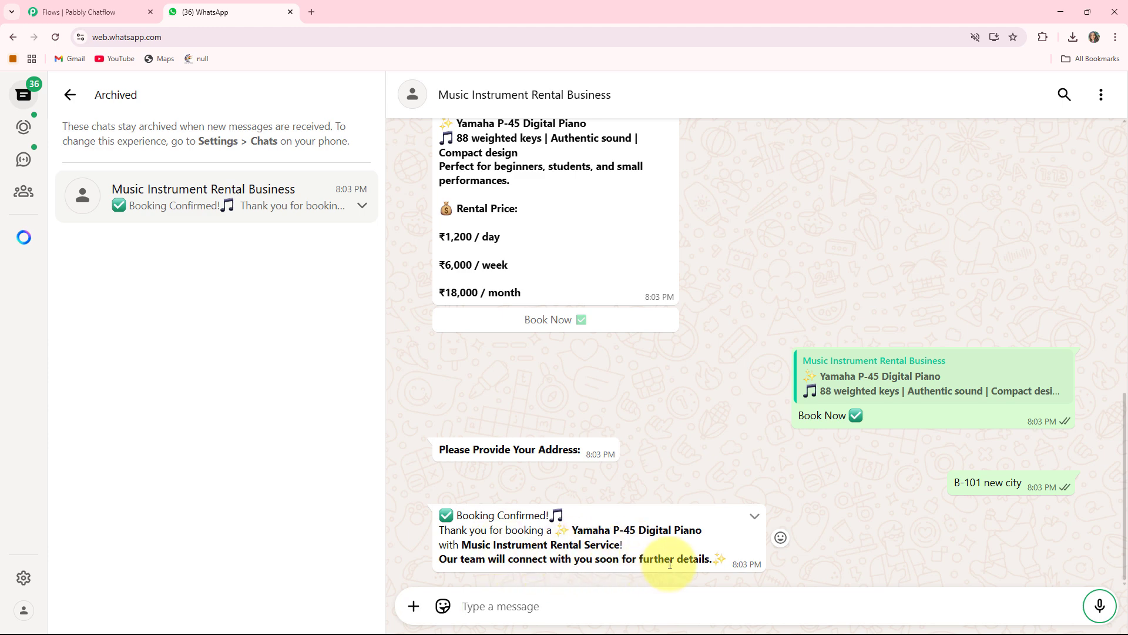
# Step: Request Delivery Timelines and Product Safety from the chatbot's welcome message and review the conversation
pyautogui.scroll(10, 739, 552)
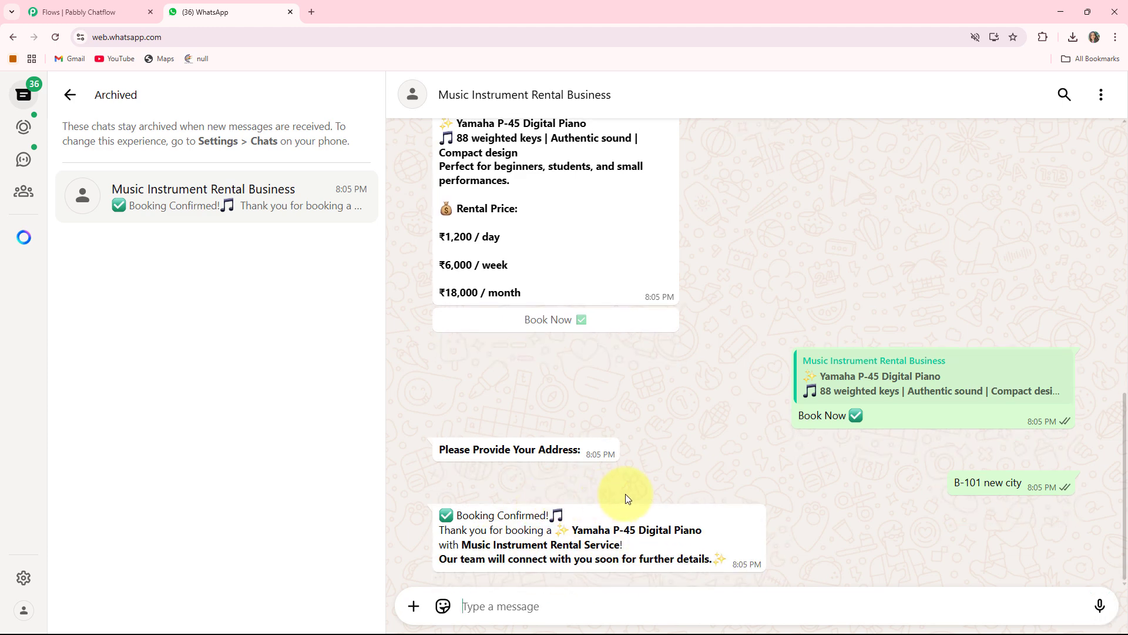
pyautogui.click(555, 213)
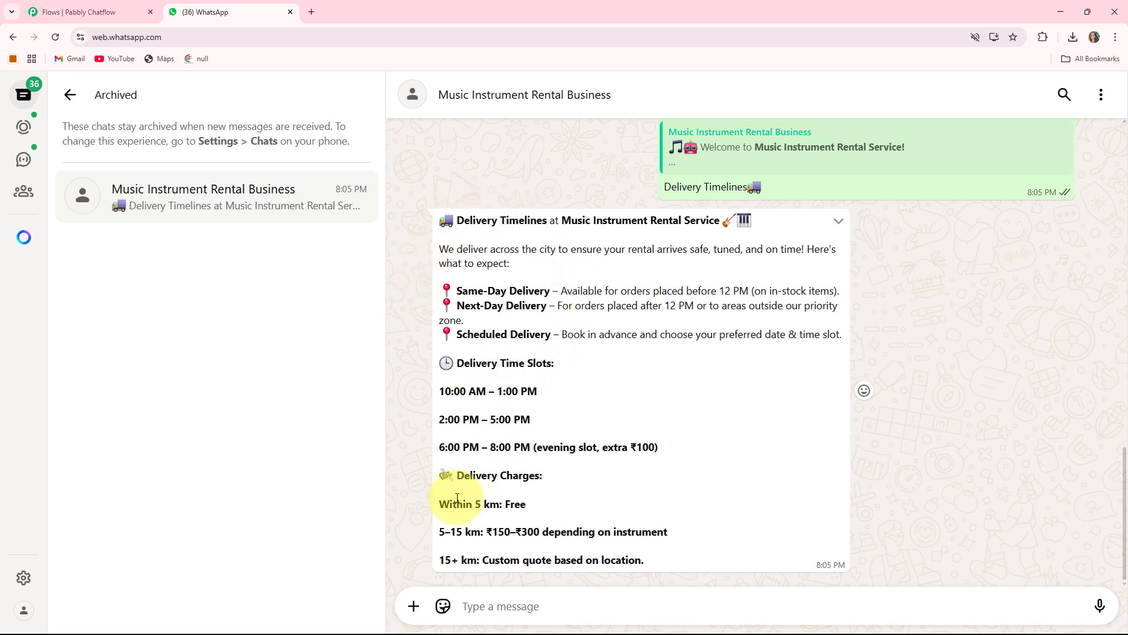
pyautogui.scroll(10, 588, 489)
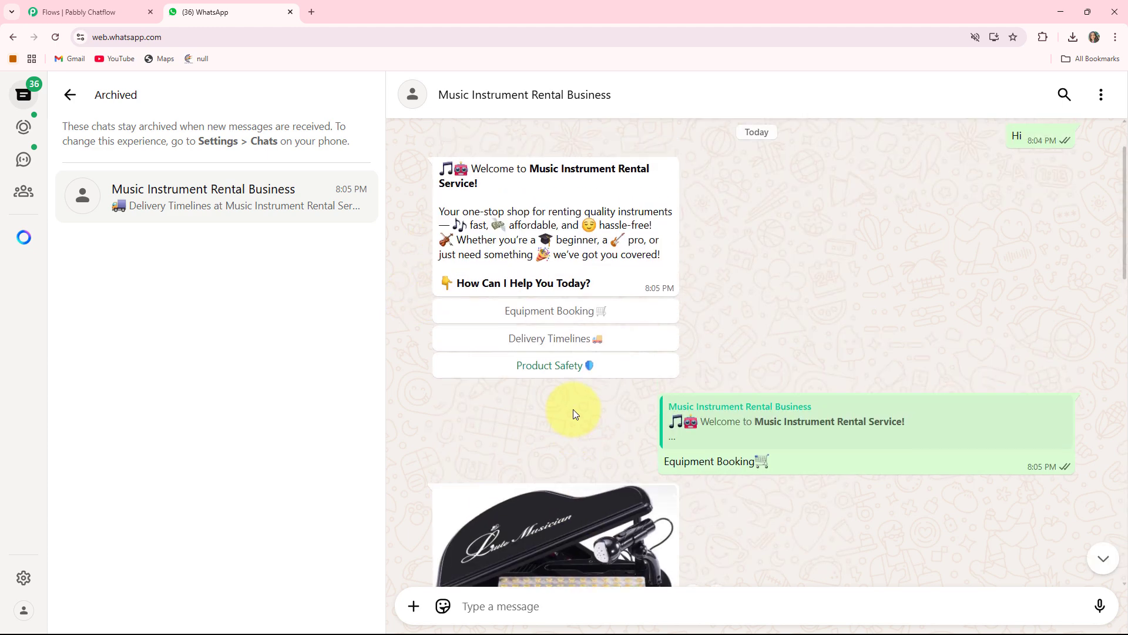
pyautogui.click(574, 372)
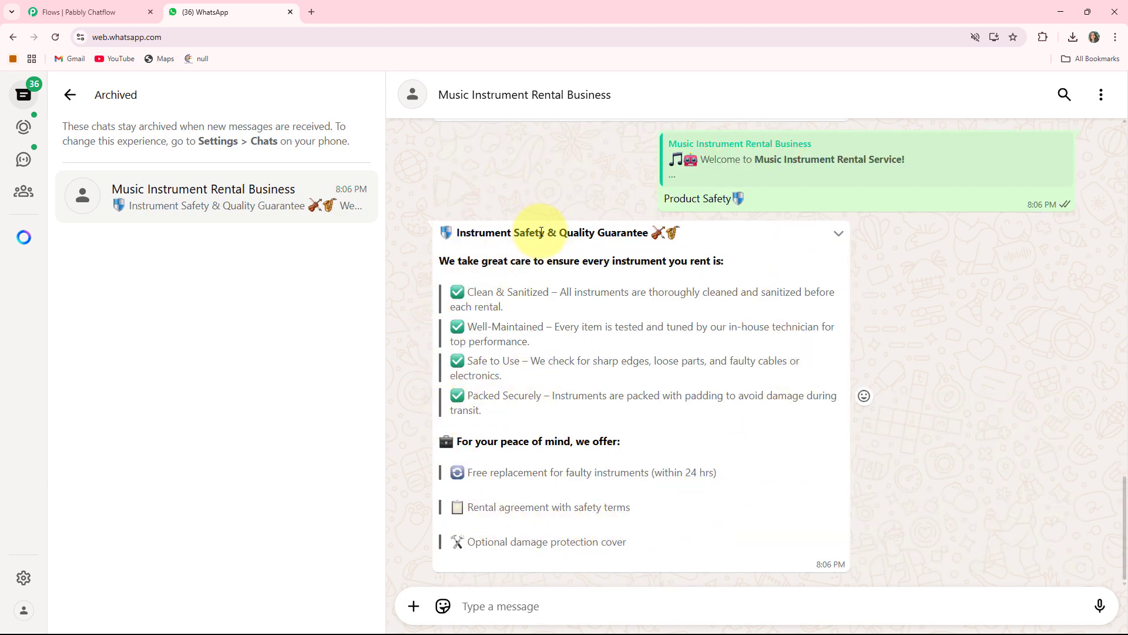
pyautogui.scroll(10, 536, 322)
pyautogui.scroll(-3, 536, 329)
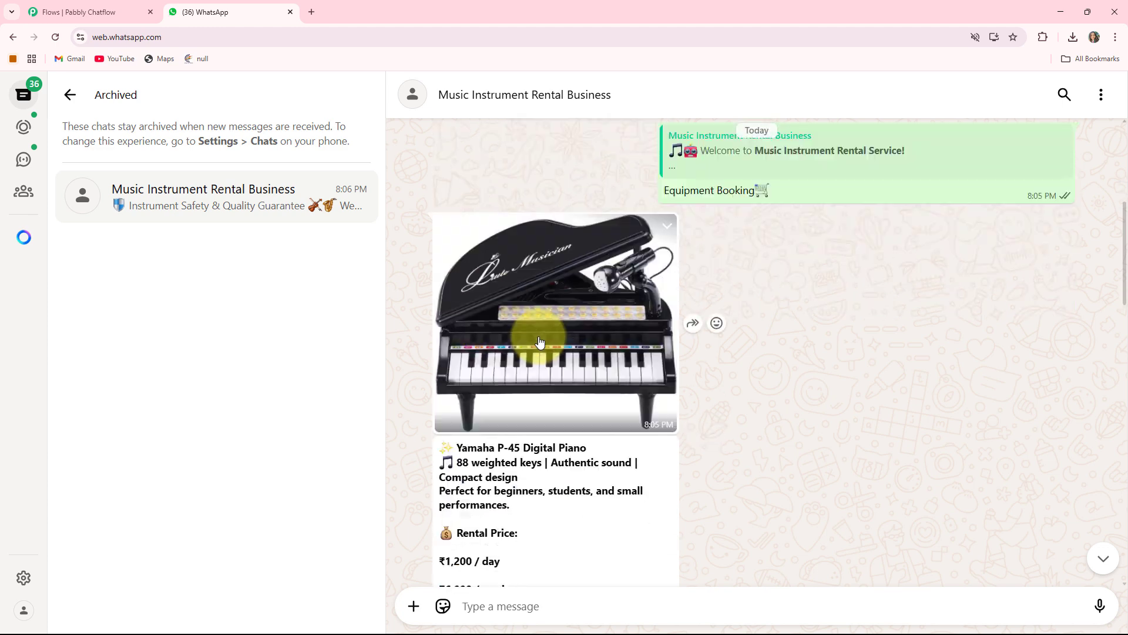
pyautogui.scroll(3, 504, 320)
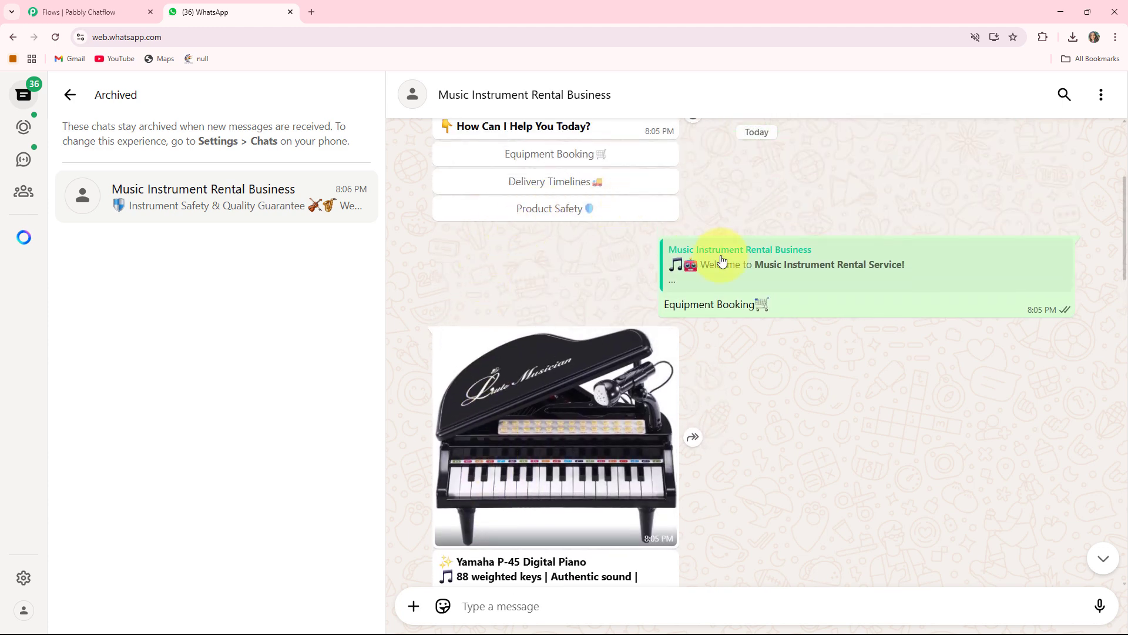
pyautogui.scroll(-5, 690, 455)
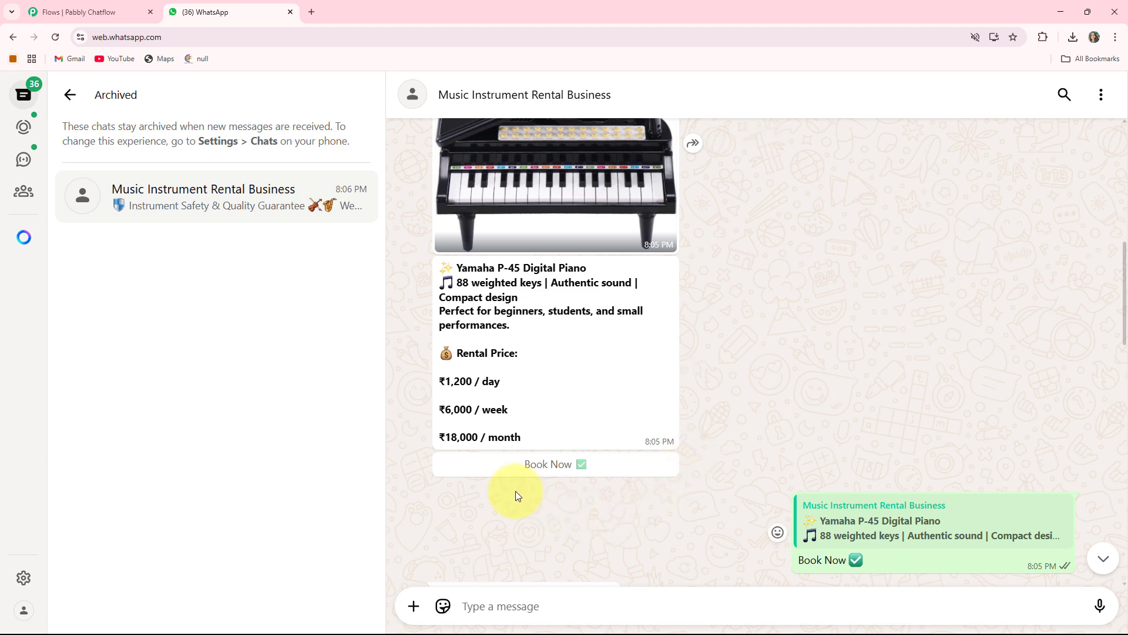
# Step: Open pabbly.com/chatflow in a new browser tab
pyautogui.click(317, 11)
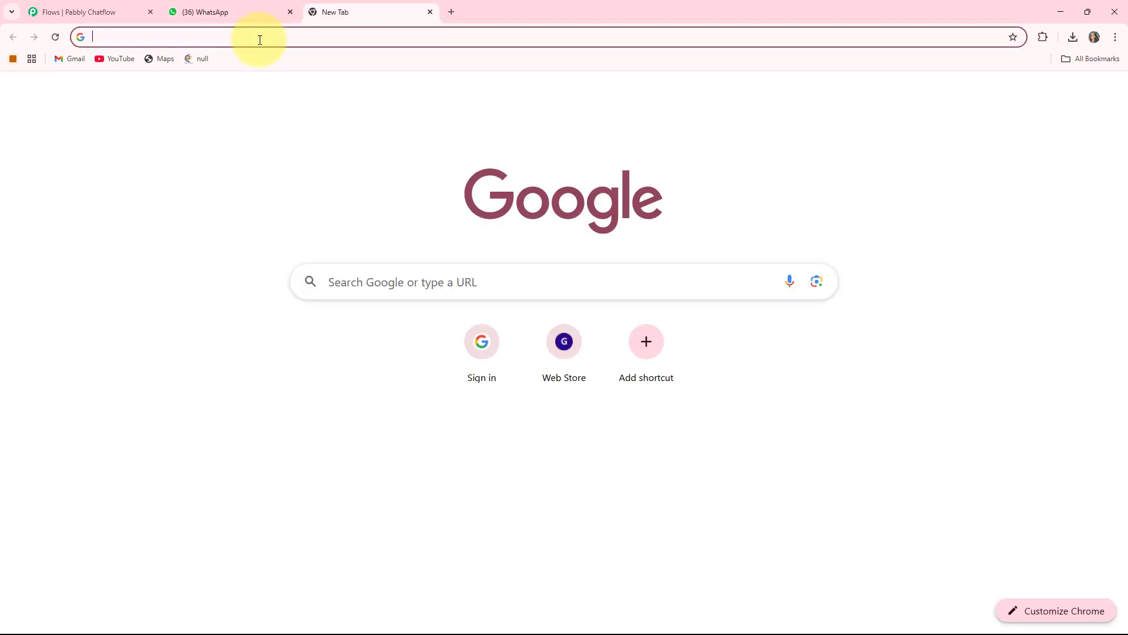
pyautogui.click(203, 37)
pyautogui.write('pabb')
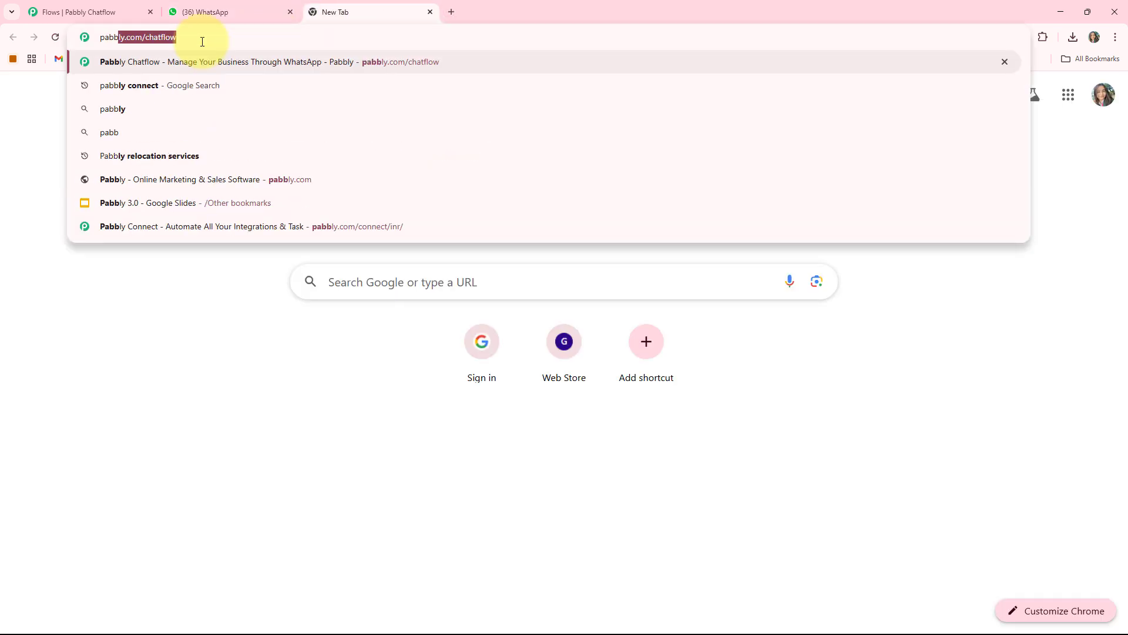
pyautogui.press('Right')
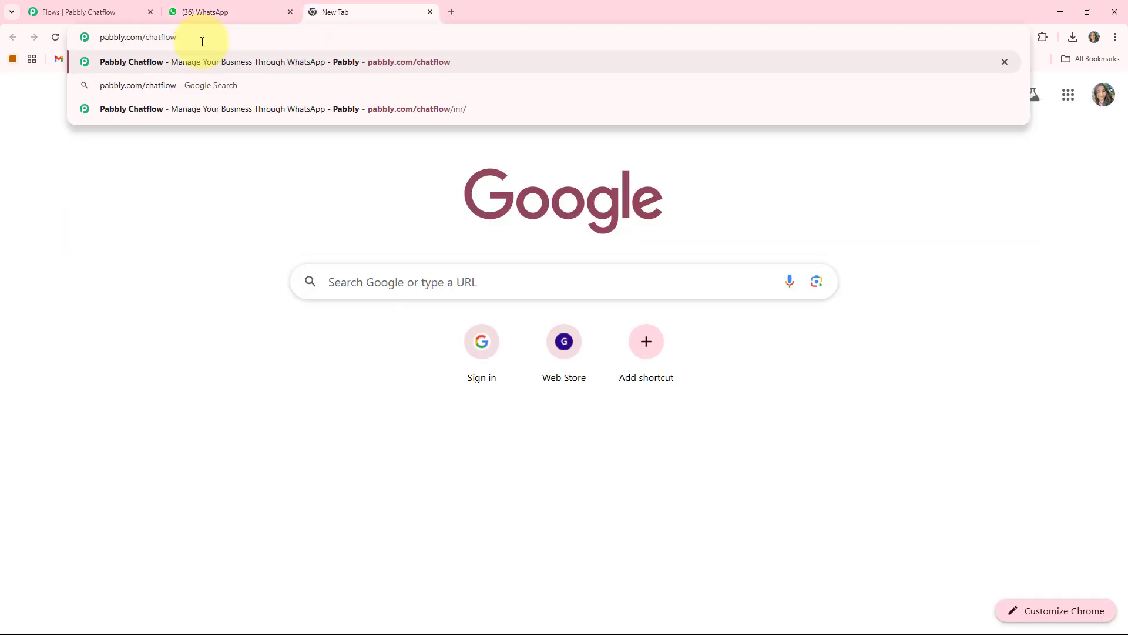
pyautogui.press('Return')
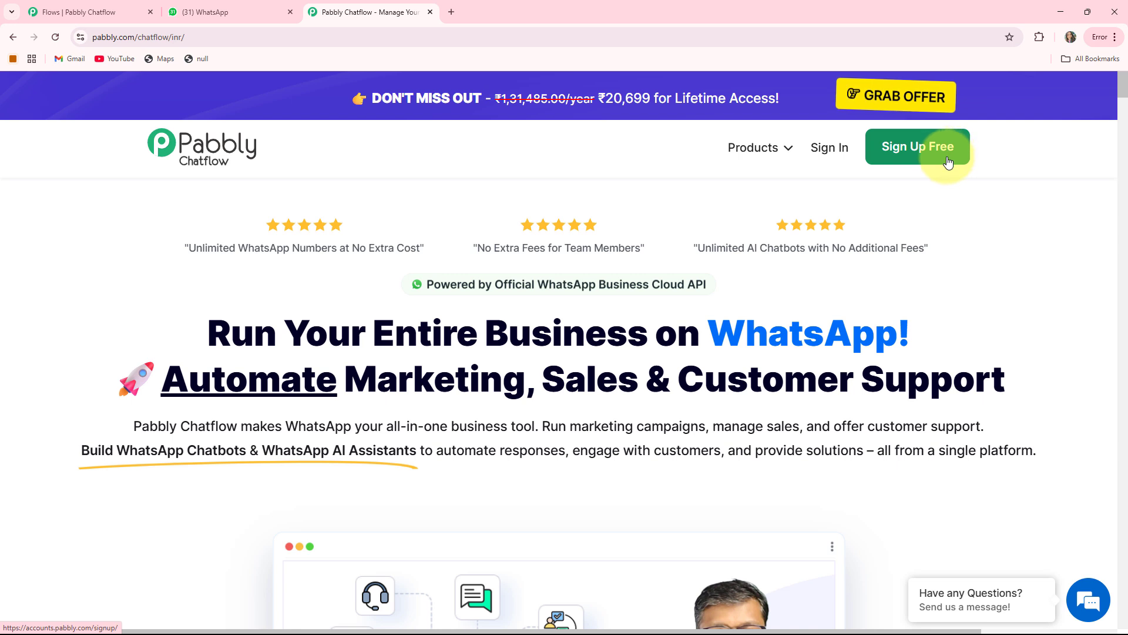
# Step: Sign in to the Pabbly account and access the Pabbly Chatflow application
pyautogui.click(831, 149)
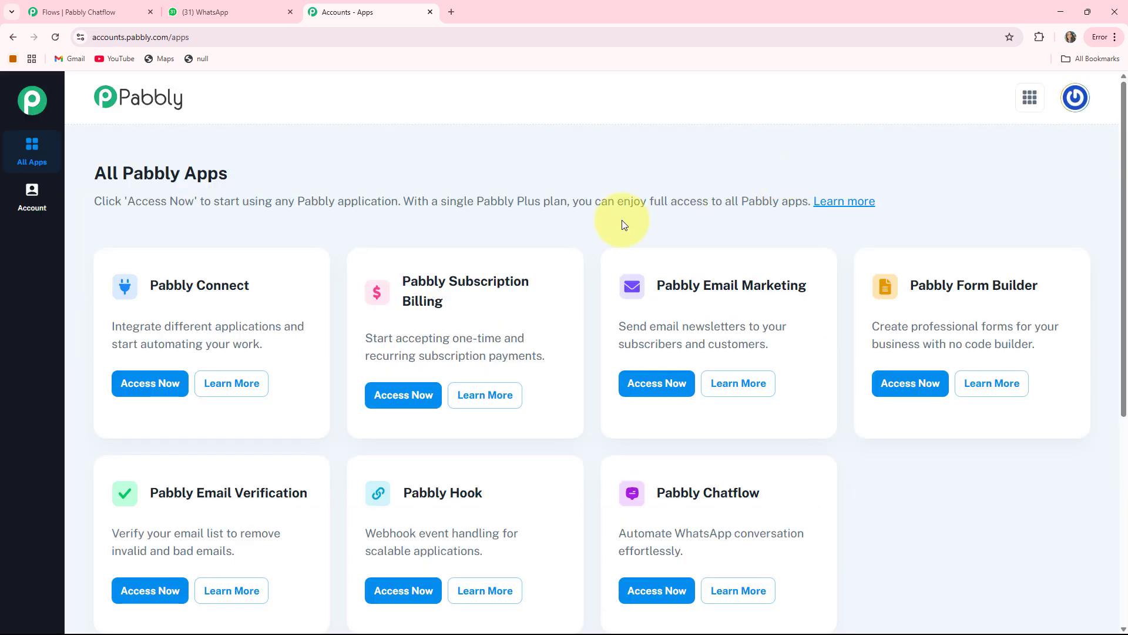
pyautogui.scroll(-1, 703, 411)
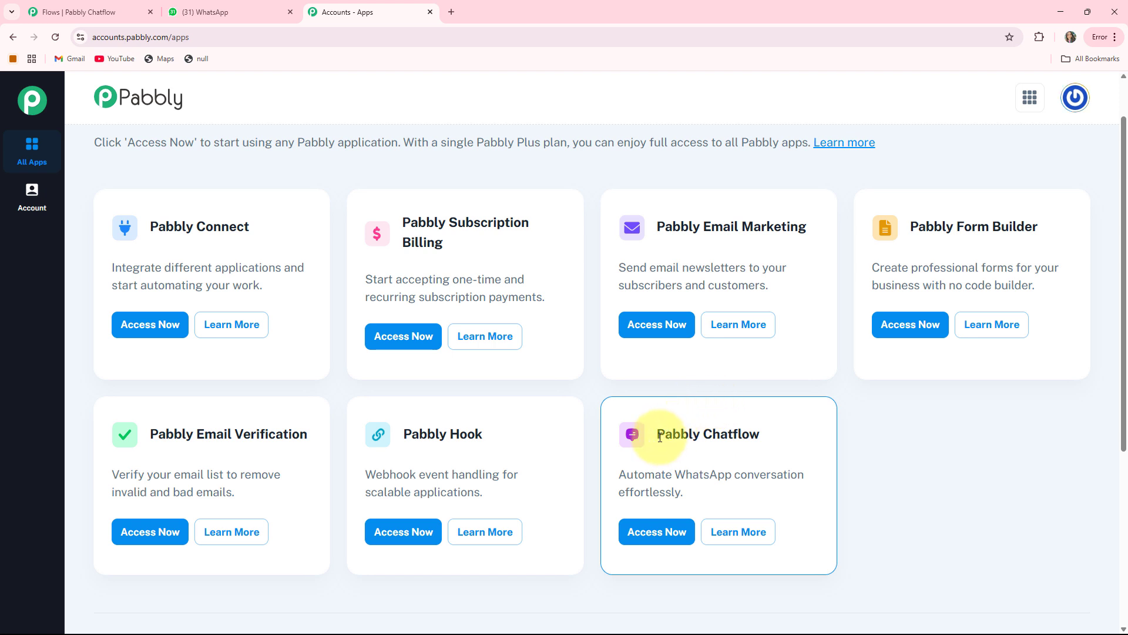
pyautogui.moveTo(660, 436); pyautogui.dragTo(799, 434)
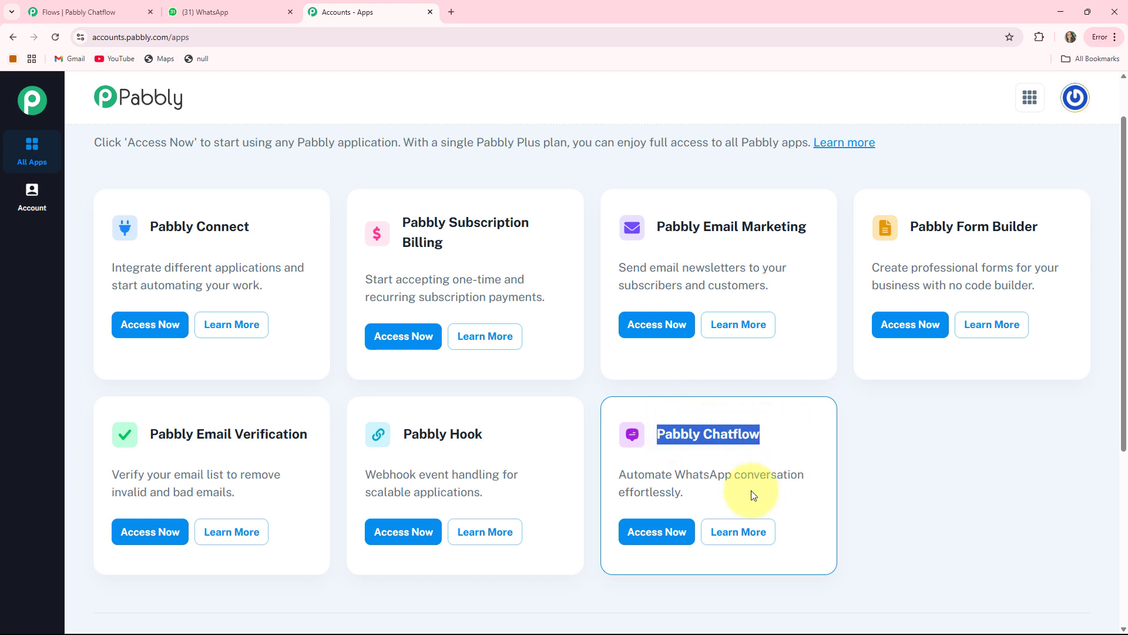
pyautogui.click(657, 532)
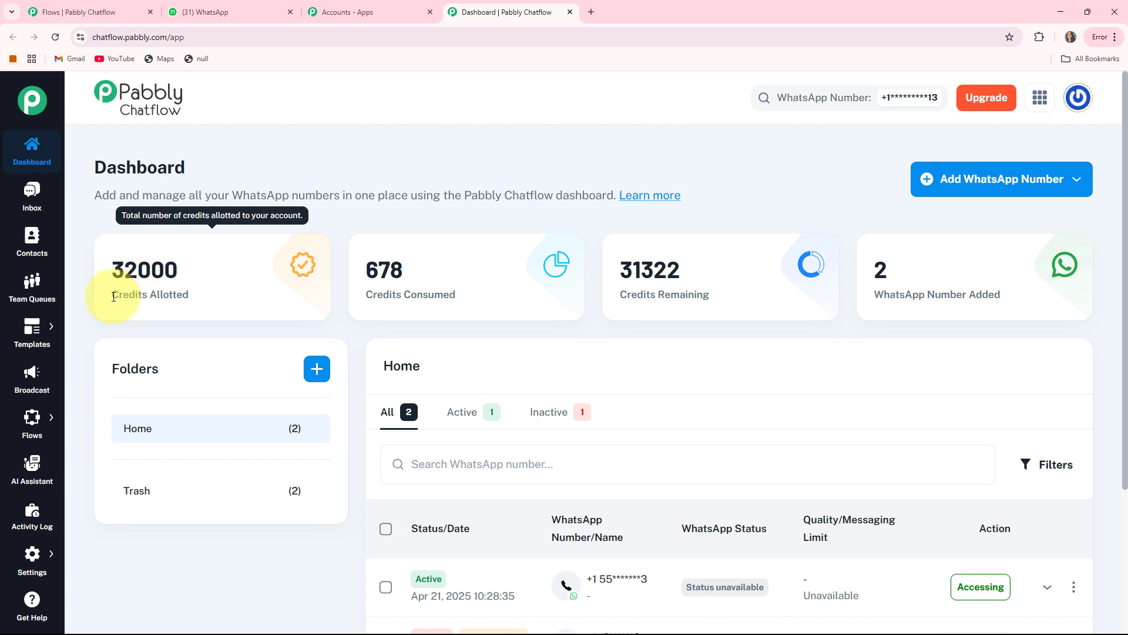
# Step: Examine the credits allotted, consumed and remaining on the dashboard
pyautogui.moveTo(96, 292); pyautogui.dragTo(216, 300)
pyautogui.moveTo(364, 293); pyautogui.dragTo(508, 292)
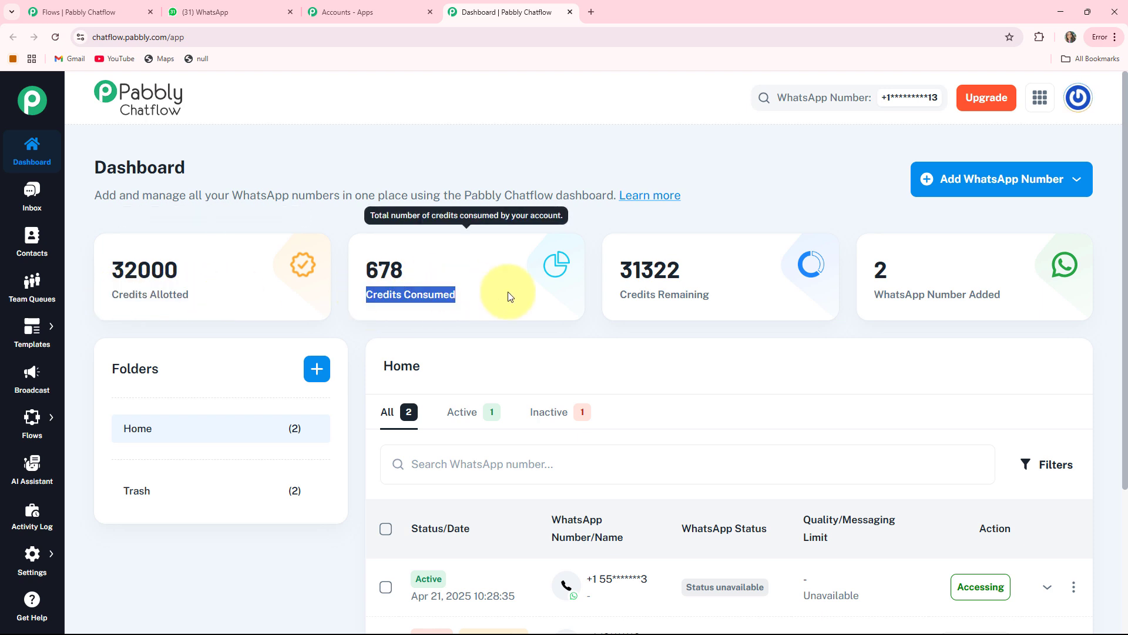
pyautogui.moveTo(618, 299); pyautogui.dragTo(758, 297)
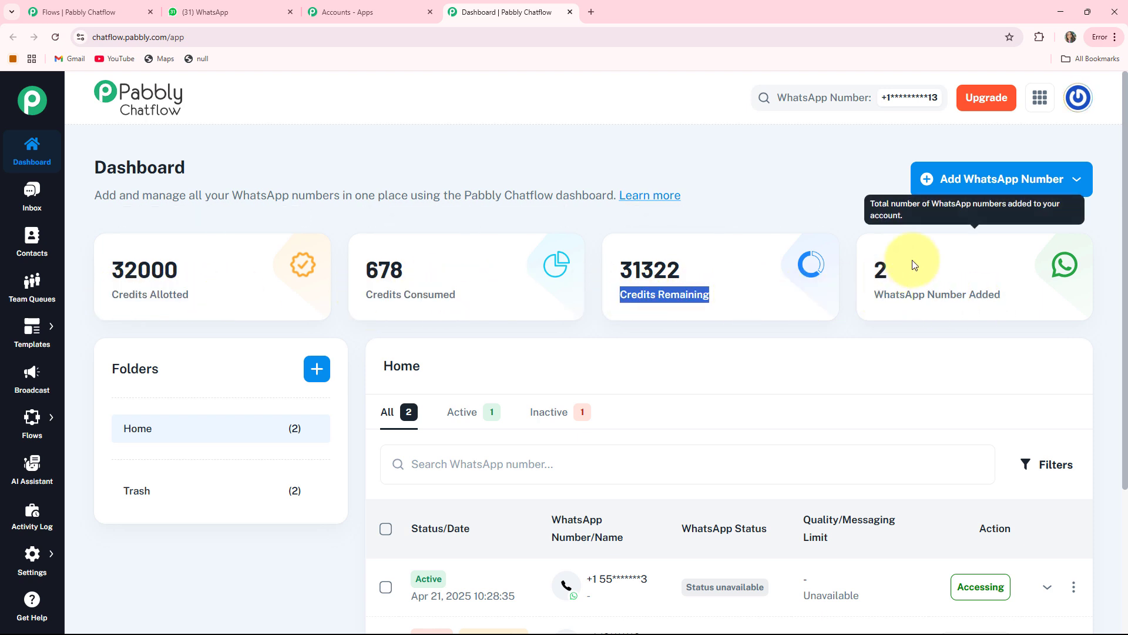
# Step: Examine the connection options for adding a WhatsApp number and the list of numbers already added
pyautogui.click(990, 182)
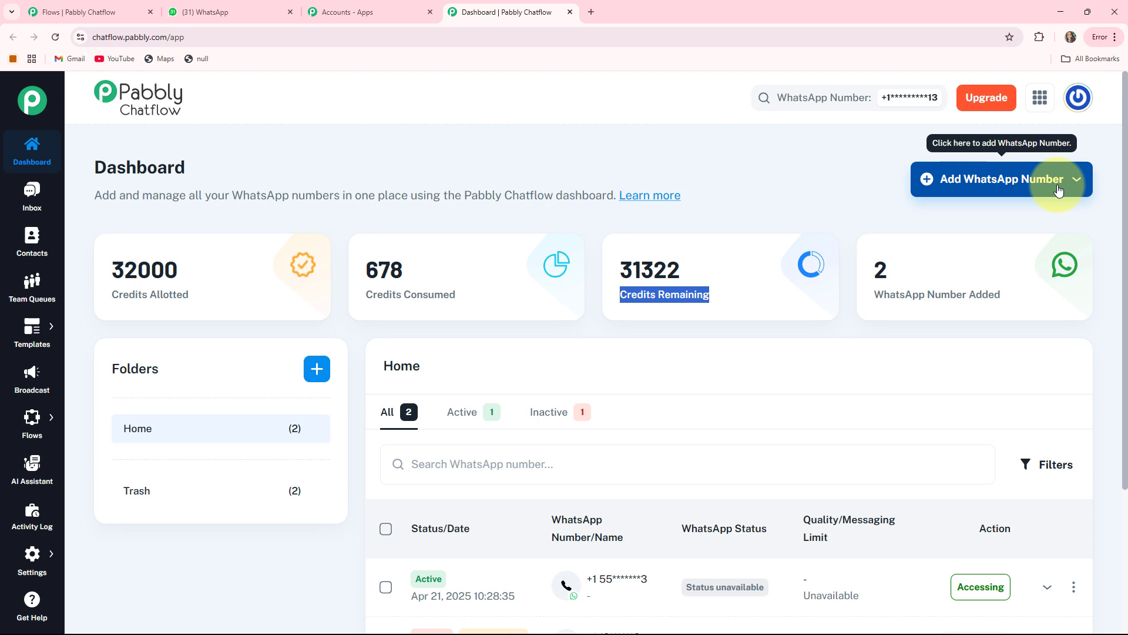
pyautogui.click(1038, 182)
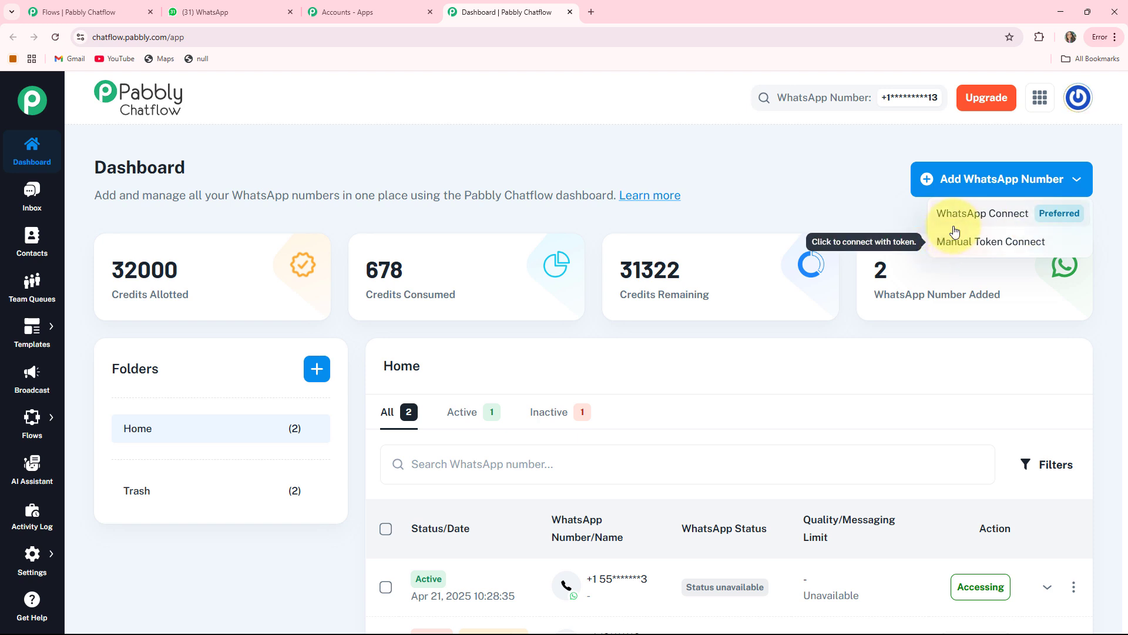
pyautogui.click(991, 250)
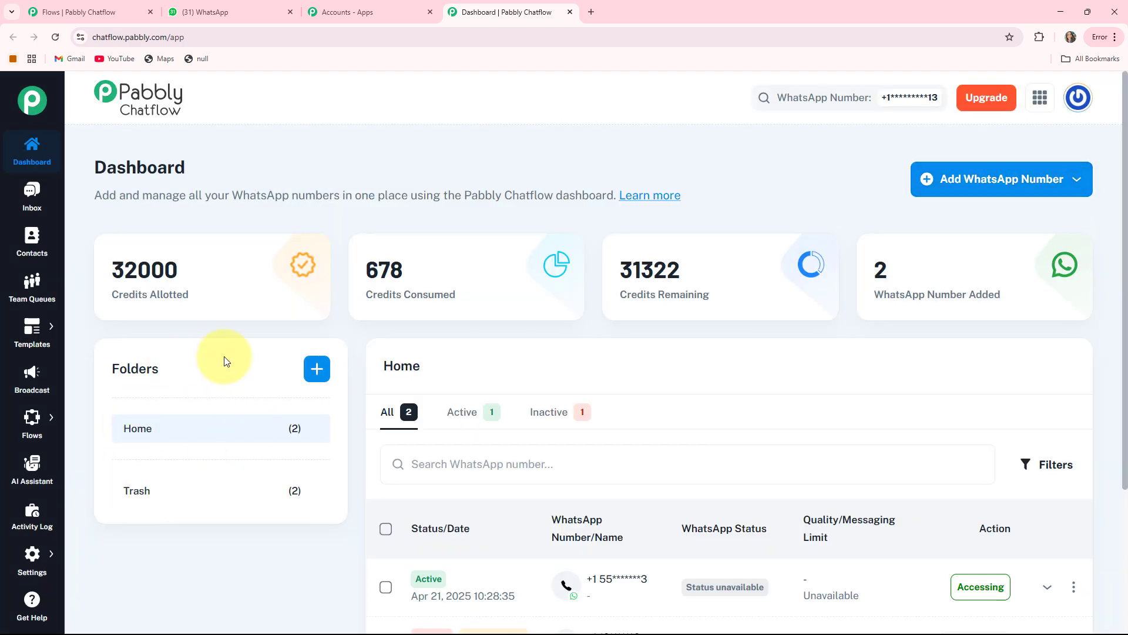
pyautogui.scroll(-3, 893, 299)
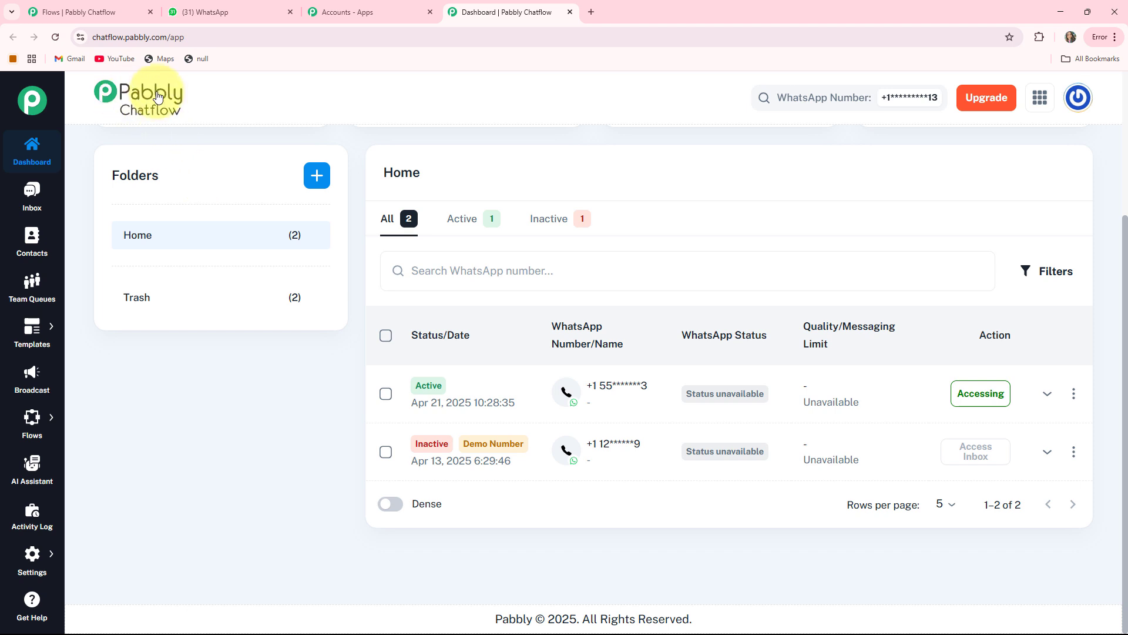
pyautogui.scroll(3, 213, 106)
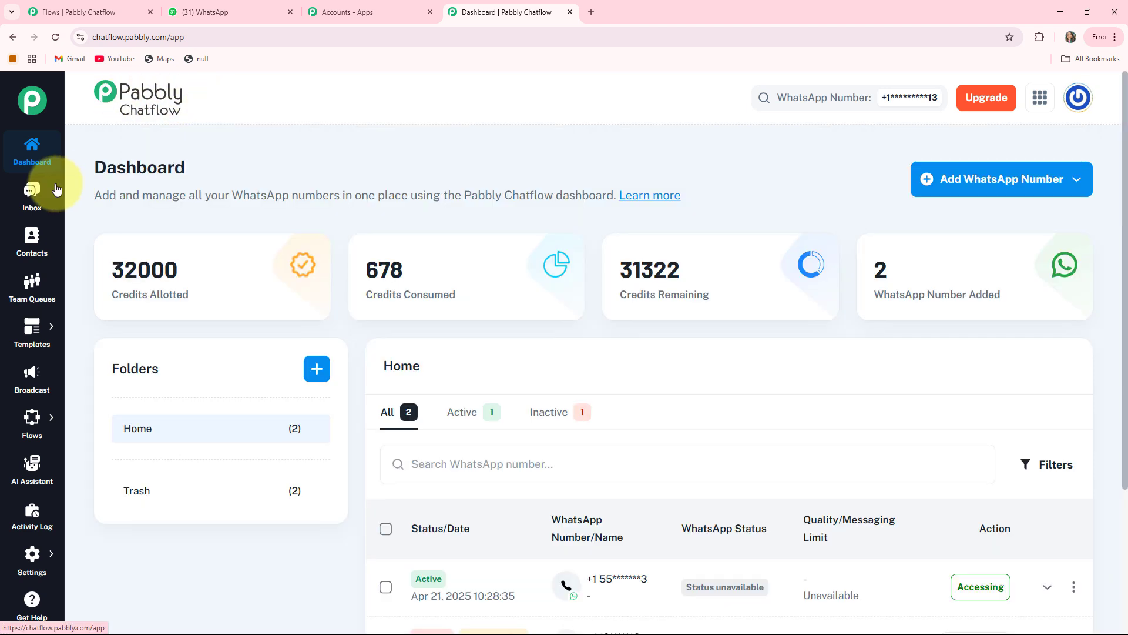
# Step: Examine the test conversation in the Inbox
pyautogui.click(27, 194)
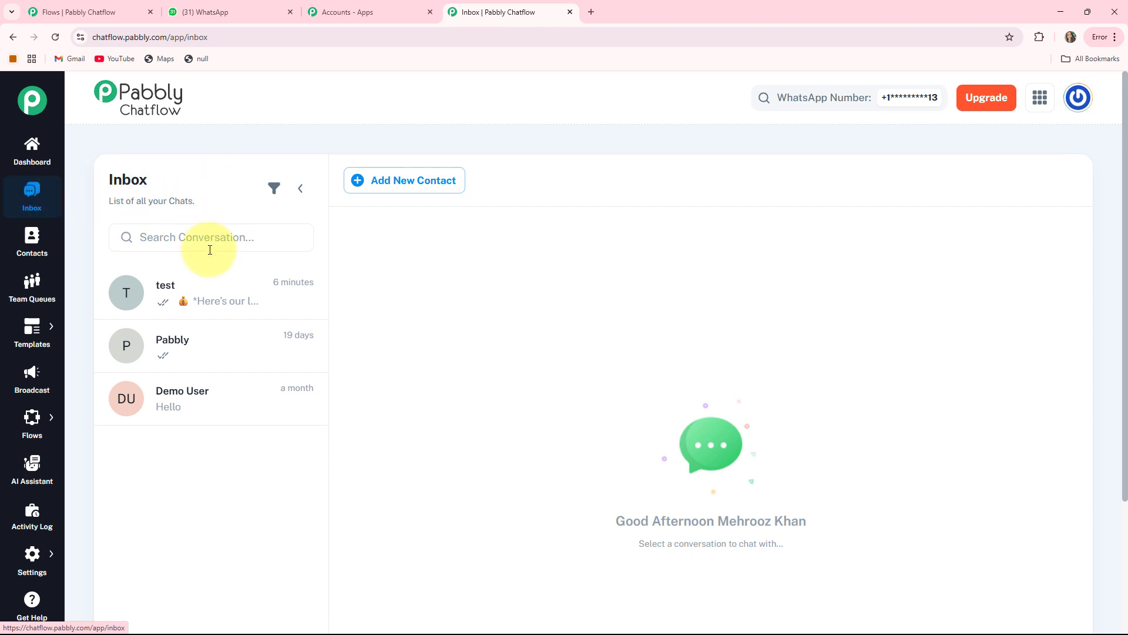
pyautogui.click(185, 303)
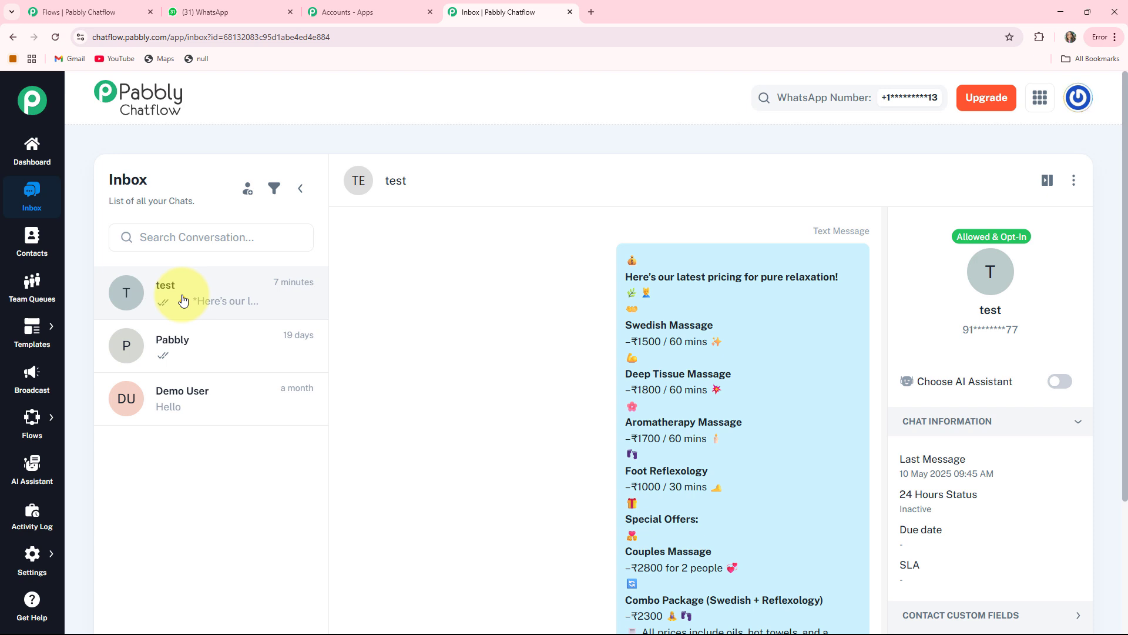
pyautogui.press('Escape')
# Step: Look through the Contacts, Team Queues and Templates List pages
pyautogui.click(31, 251)
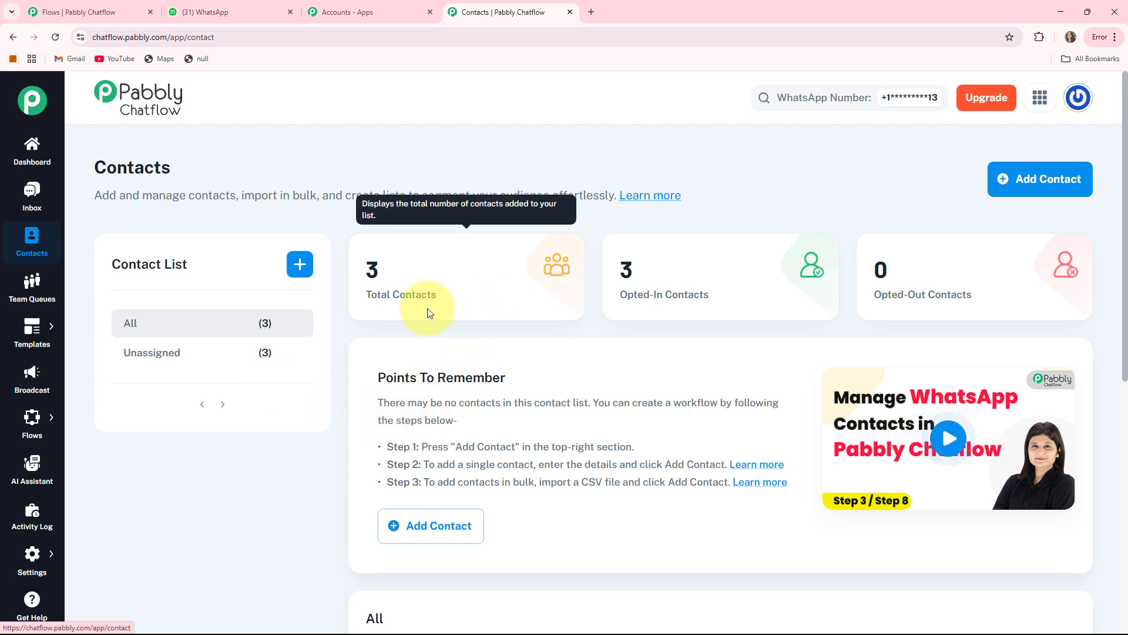
pyautogui.click(32, 291)
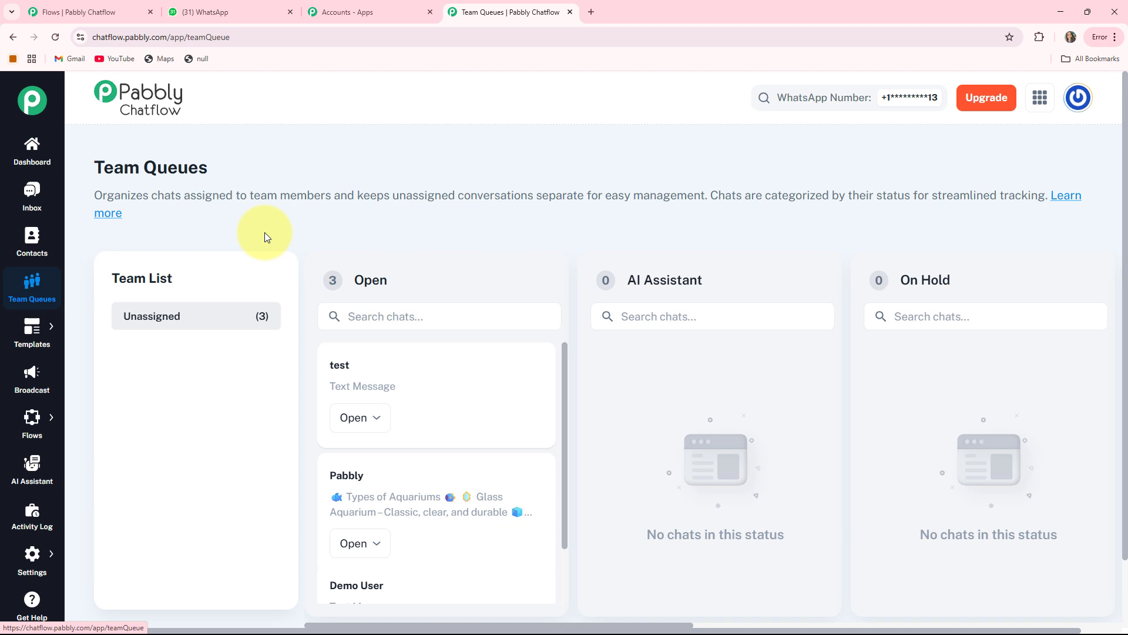
pyautogui.moveTo(30, 334)
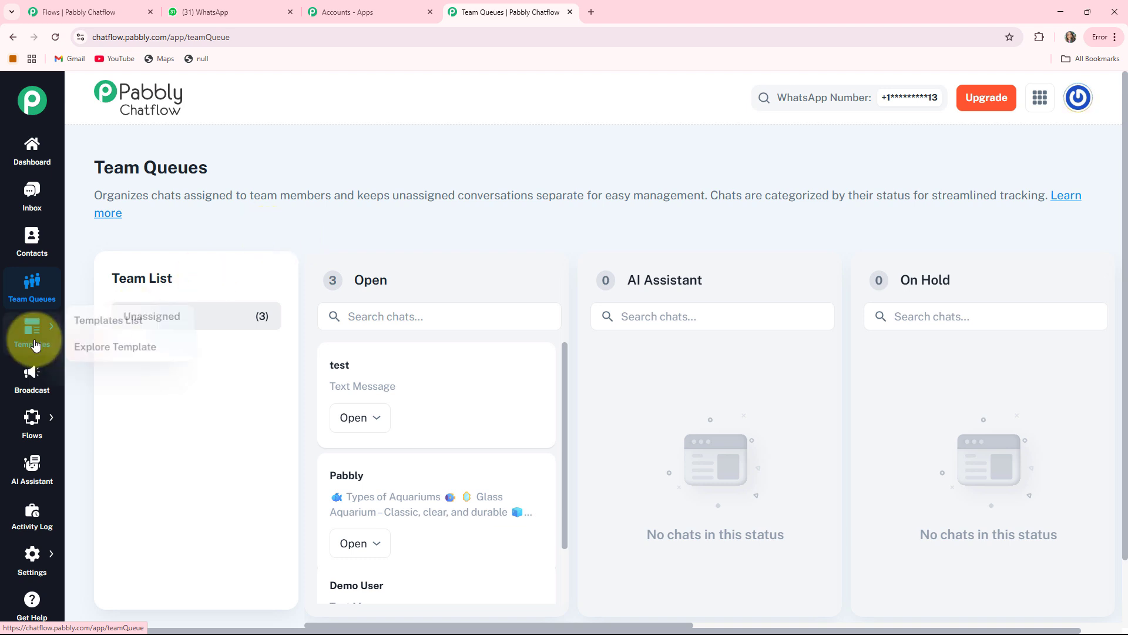
pyautogui.click(81, 333)
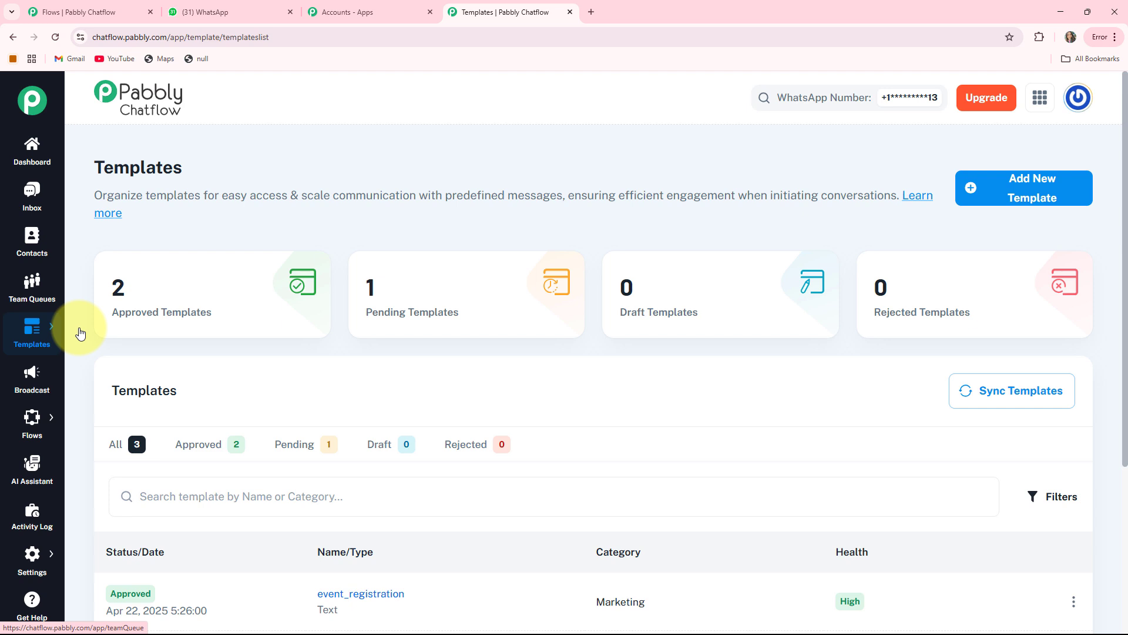
# Step: Look through the Broadcast, Flow Builder and AI Assistant pages
pyautogui.click(38, 376)
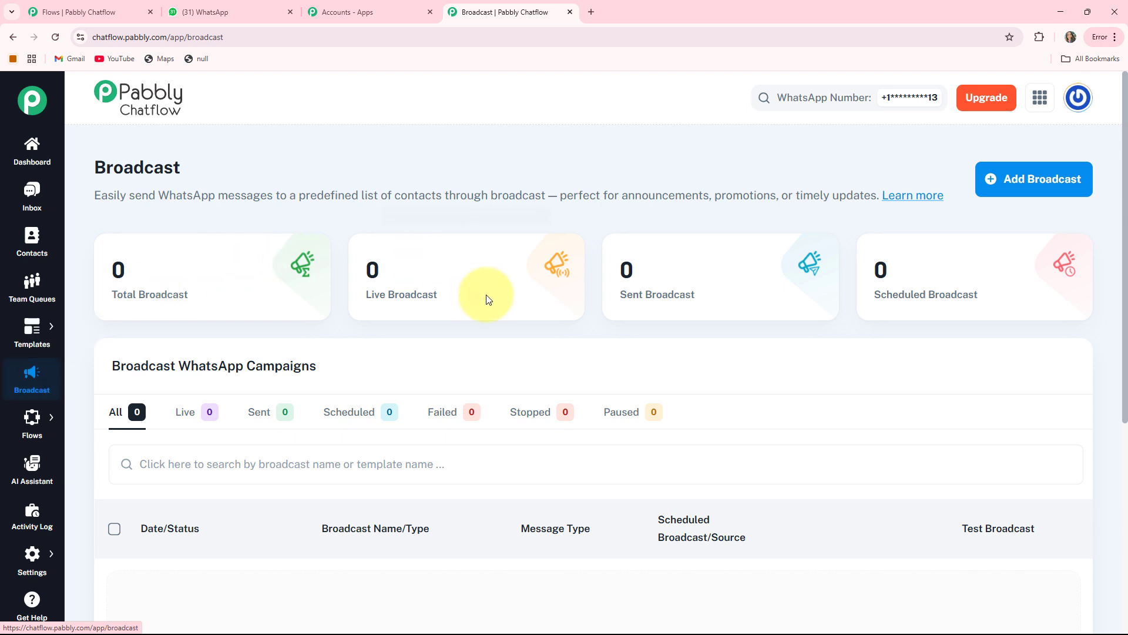
pyautogui.moveTo(30, 428)
pyautogui.click(75, 413)
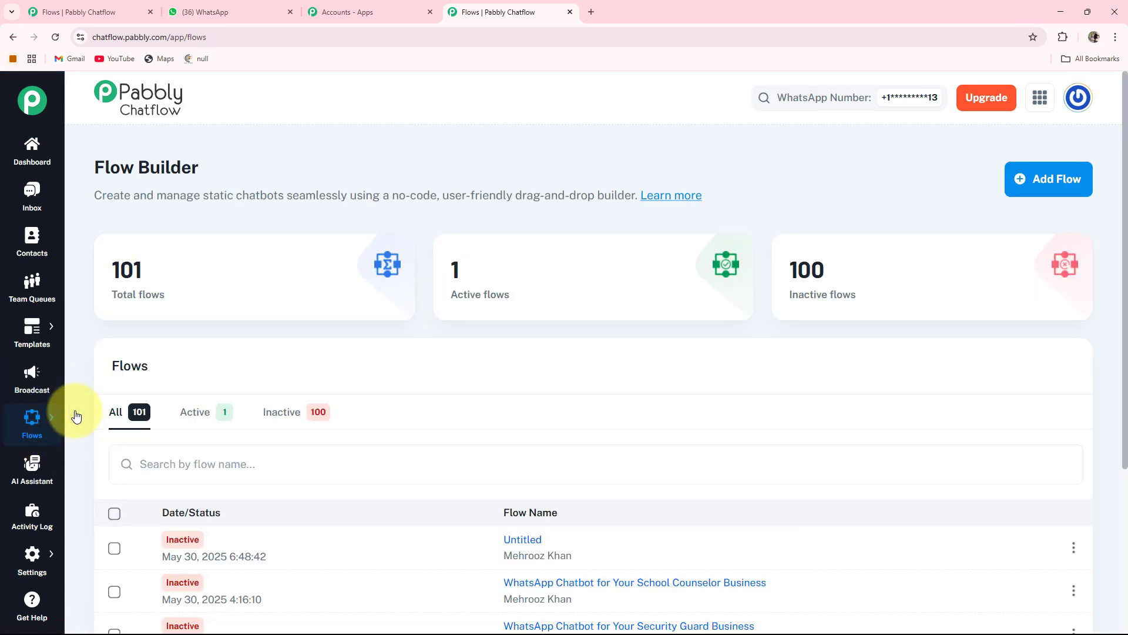
pyautogui.click(27, 471)
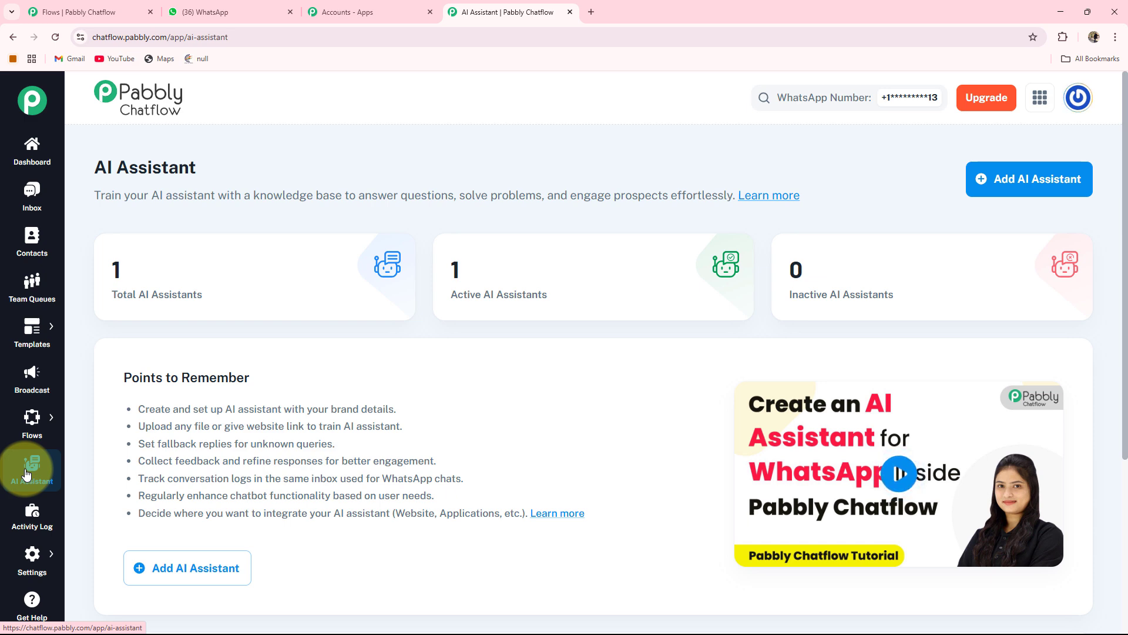
# Step: Look through the Activity Log and the flow totals on the Flow Builder page
pyautogui.click(23, 527)
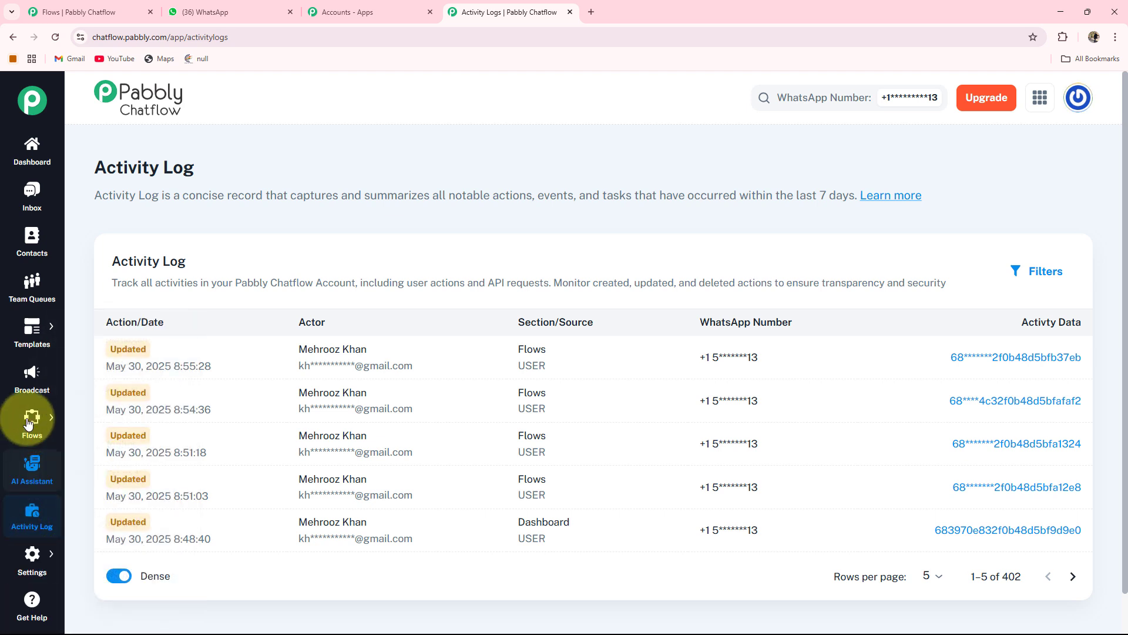
pyautogui.moveTo(36, 422)
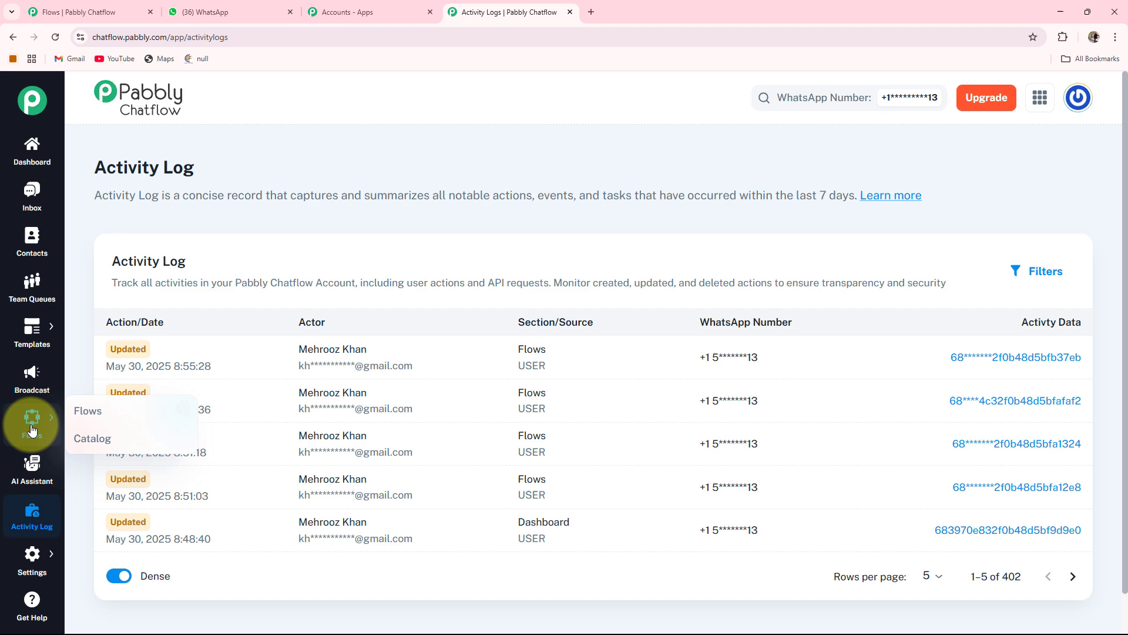
pyautogui.click(76, 412)
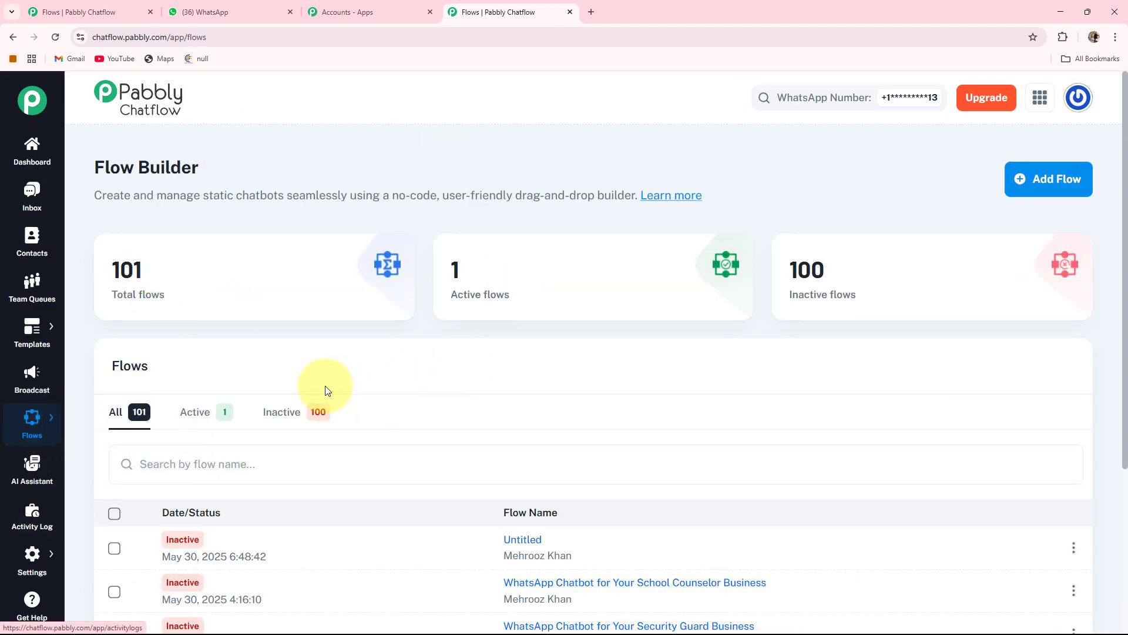
pyautogui.moveTo(129, 304)
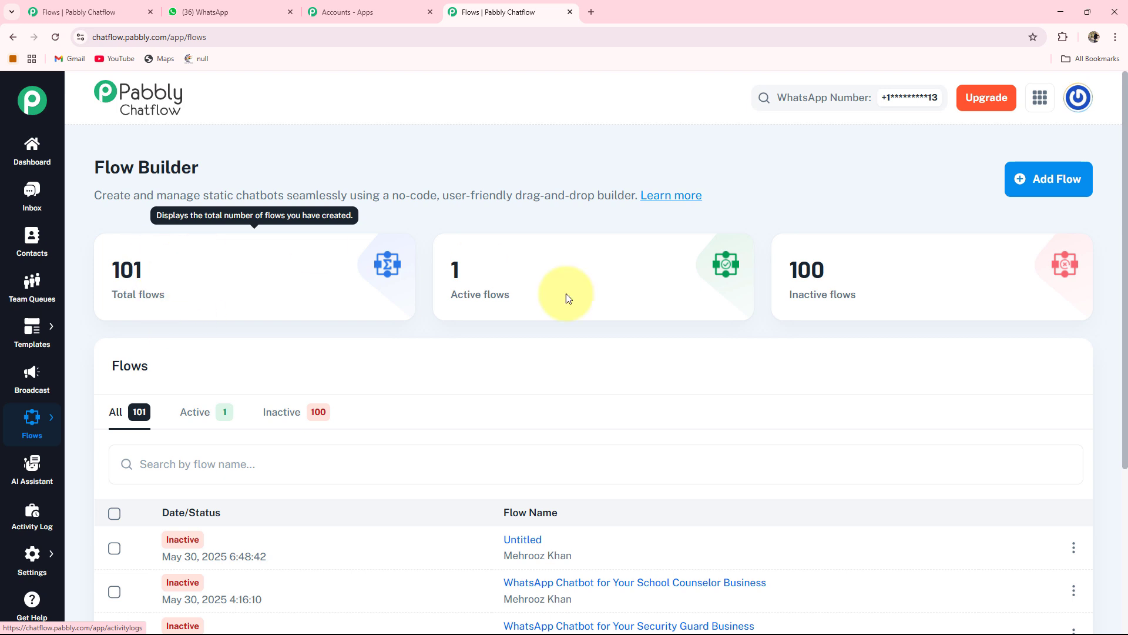
pyautogui.moveTo(685, 285)
pyautogui.moveTo(810, 278)
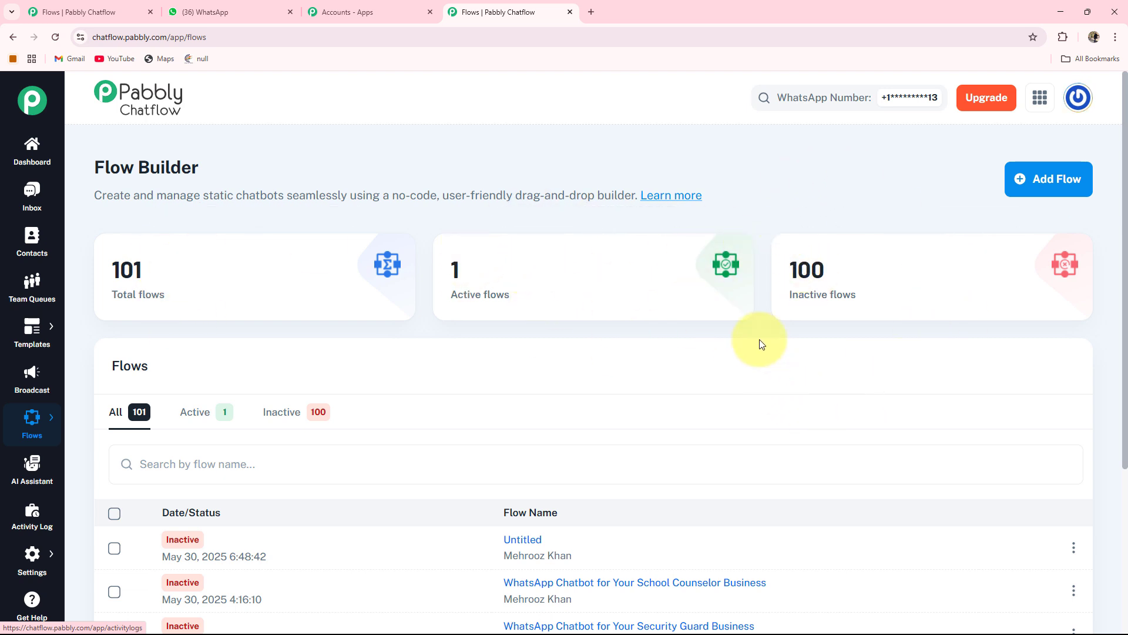
# Step: Create a new flow named "WhatsApp Chatbot for Your Music Instrument Rental Business"
pyautogui.click(1052, 184)
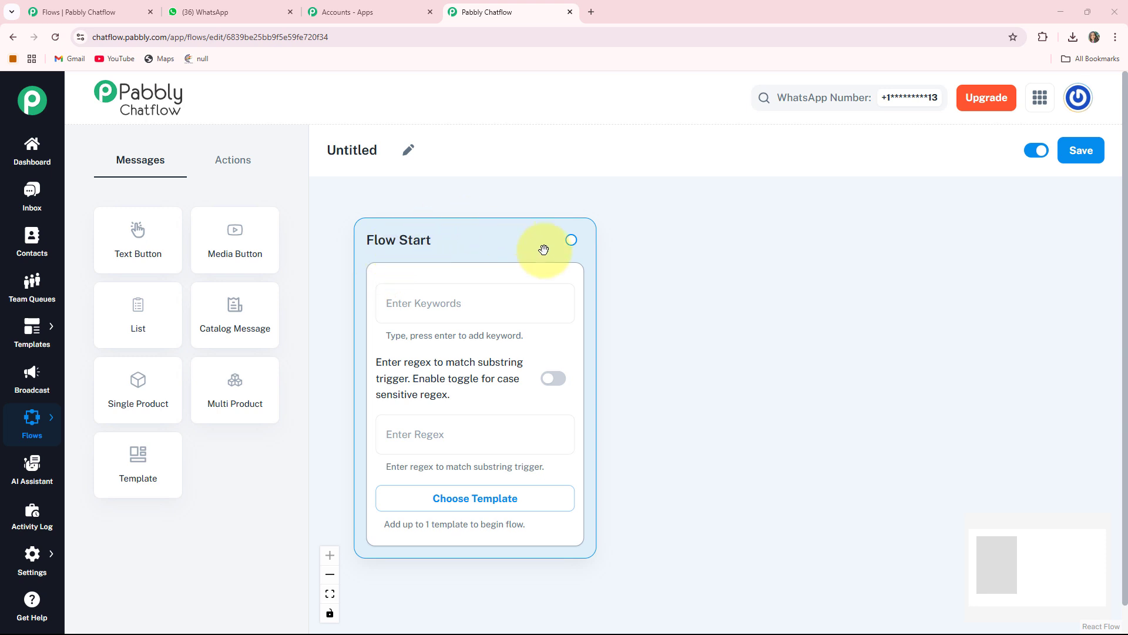
pyautogui.click(409, 154)
pyautogui.moveTo(403, 151); pyautogui.dragTo(287, 159)
pyautogui.write('WhatsApp Chatbot for Your Music Instrument Rental Business')
pyautogui.press('Return')
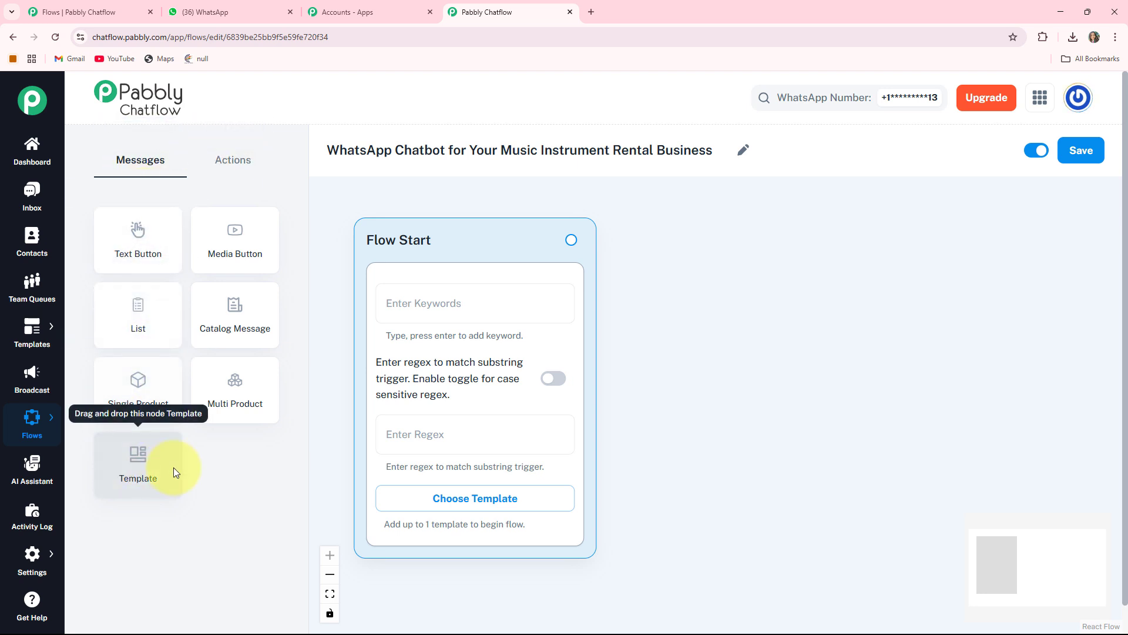
# Step: Look through the available action and message node types and the flow's activation and saving controls
pyautogui.click(235, 159)
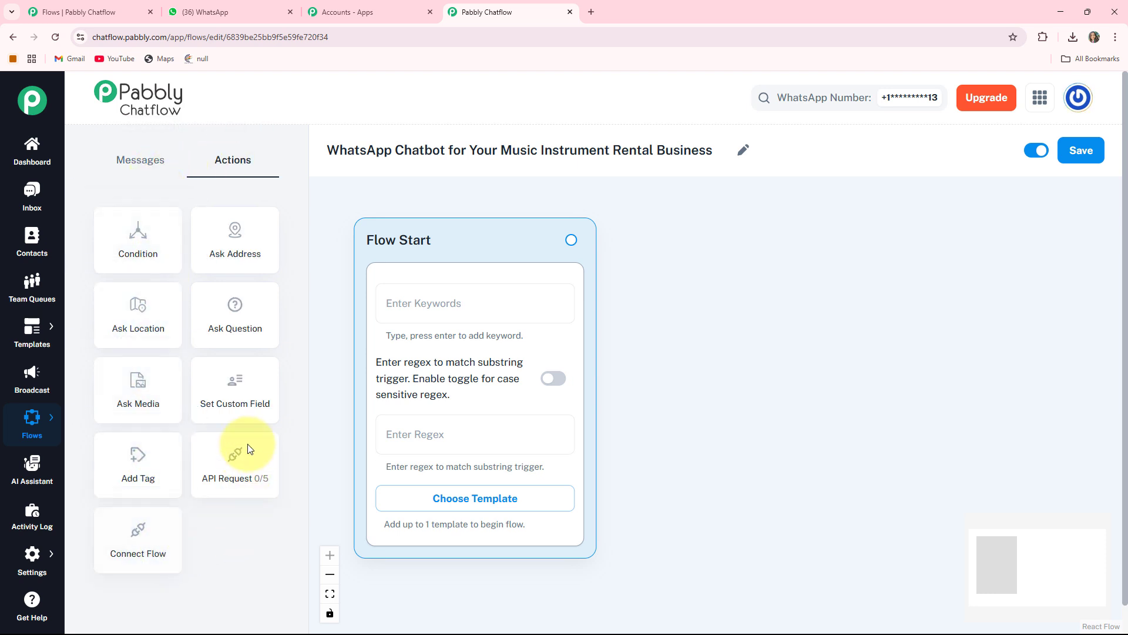
pyautogui.click(141, 159)
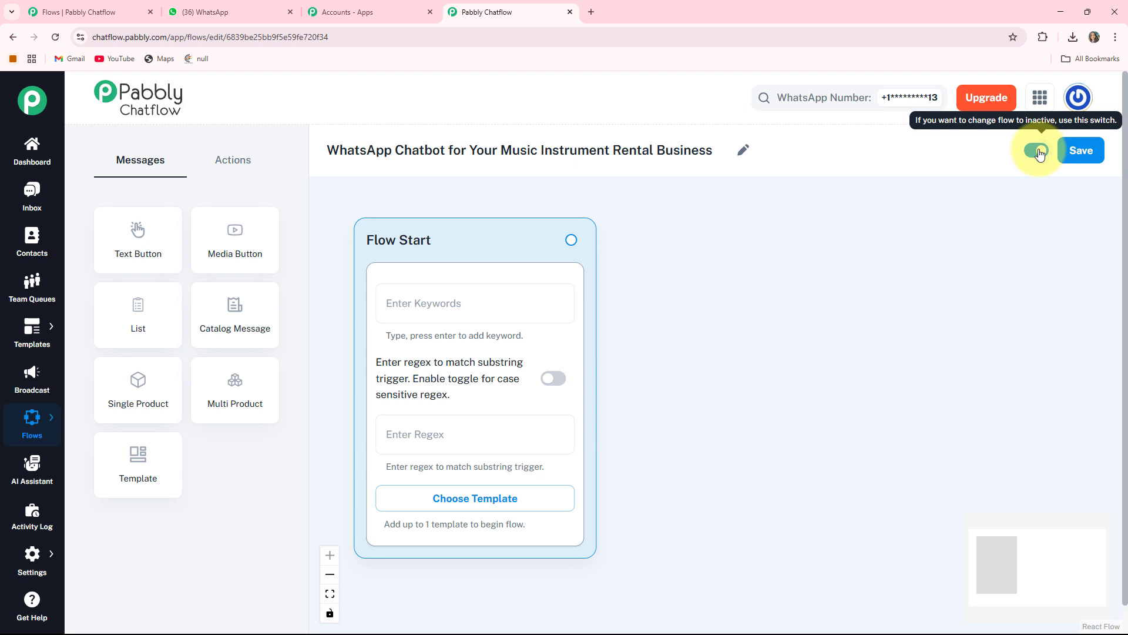
pyautogui.click(1078, 162)
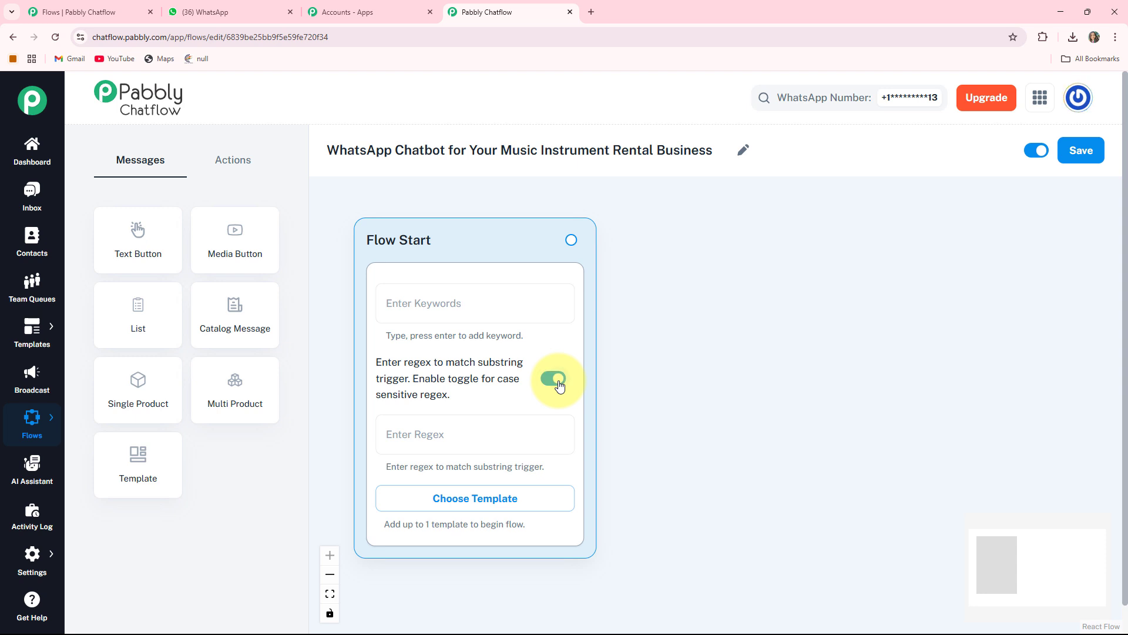
# Step: Examine the Flow Start node's case-sensitive regex option and the list of approved templates
pyautogui.click(555, 379)
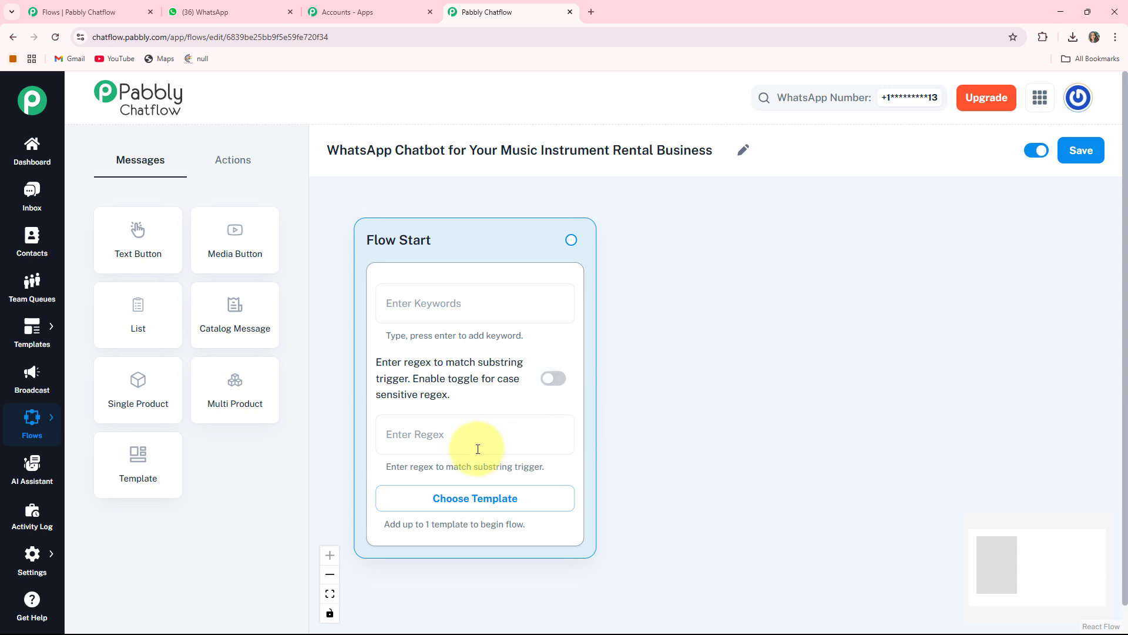
pyautogui.click(538, 507)
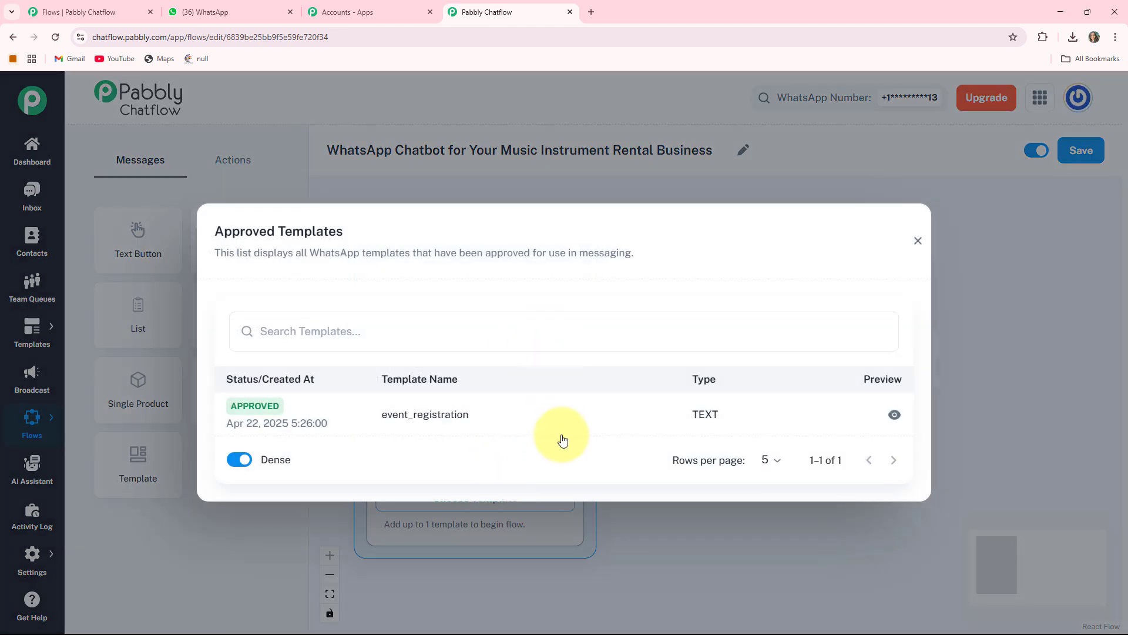
pyautogui.click(918, 241)
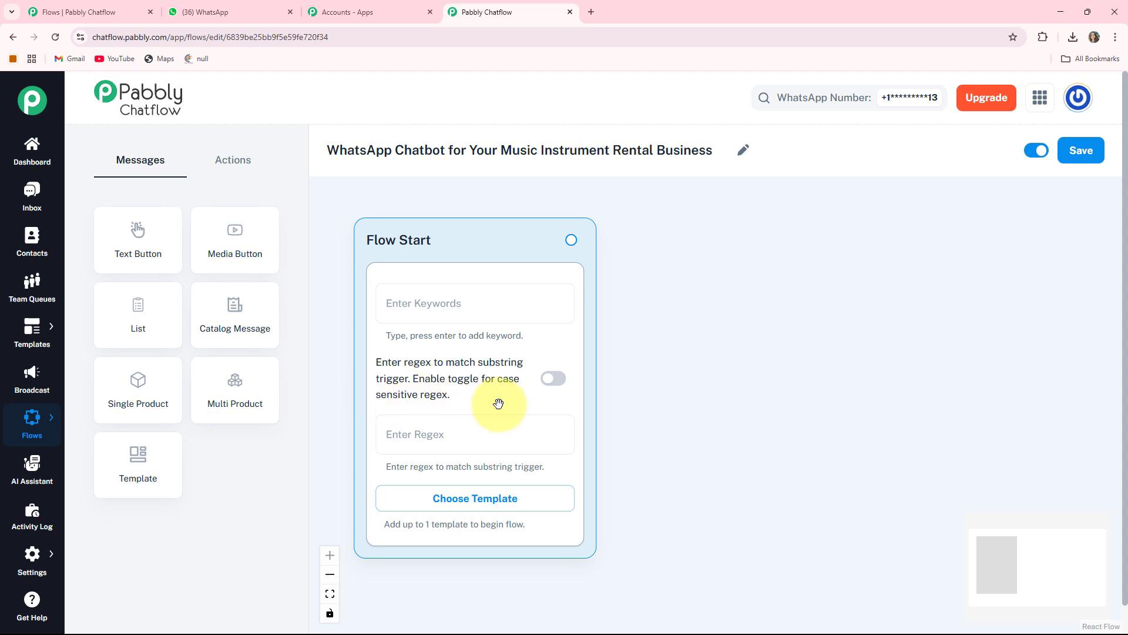
# Step: Set the Flow Start node's regex trigger to [\s\S]+
pyautogui.click(457, 436)
pyautogui.write('[\\s\\S]+')
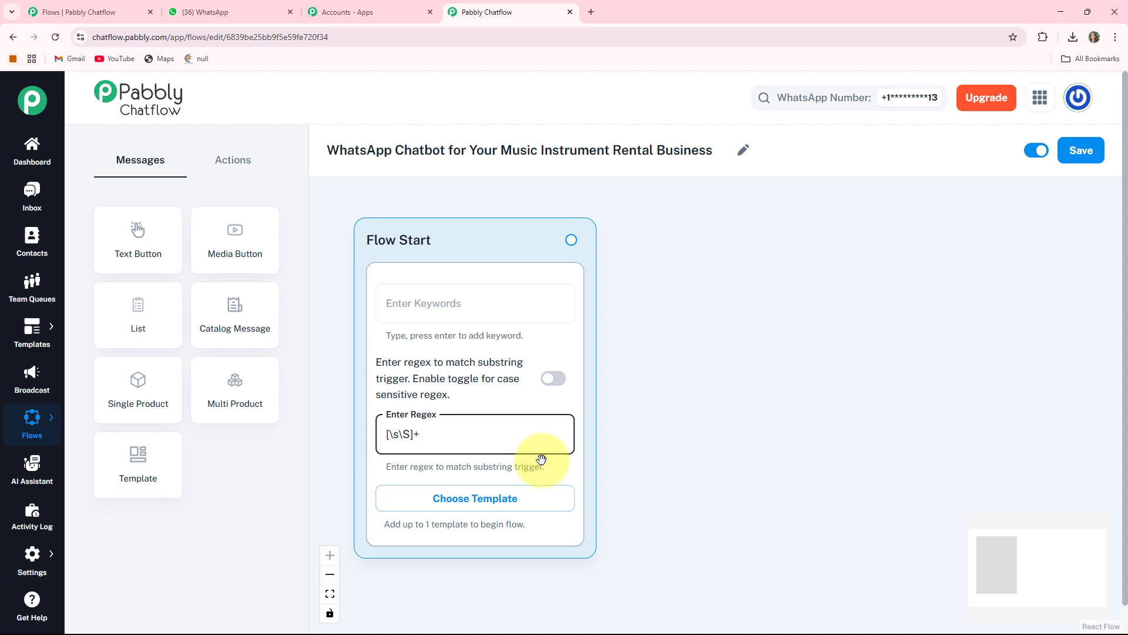
# Step: Add a Text Button message node beside Flow Start and paste in the Music Instrument Rental Service welcome message
pyautogui.click(136, 245)
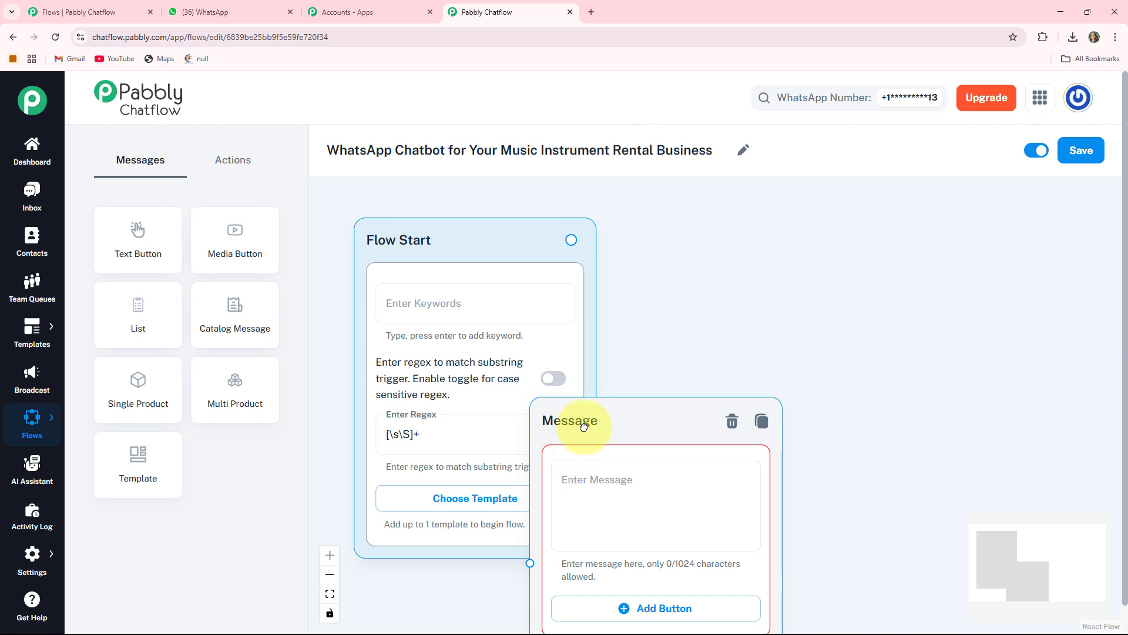
pyautogui.moveTo(584, 426); pyautogui.dragTo(692, 240)
pyautogui.click(772, 356)
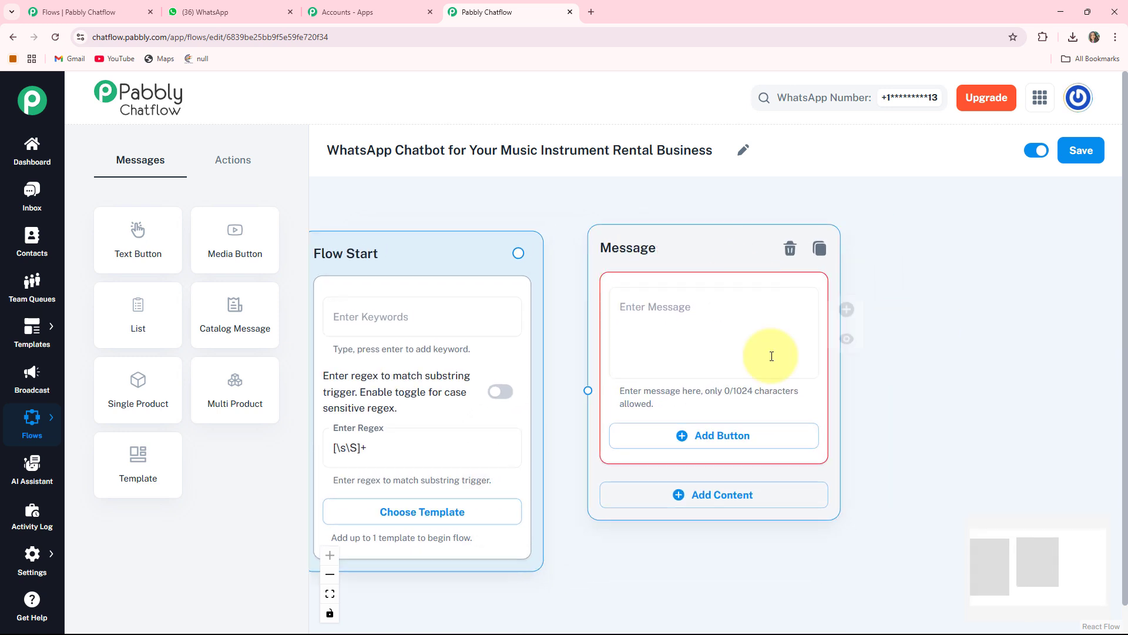
pyautogui.click(640, 337)
pyautogui.hotkey('ctrl', 'v')
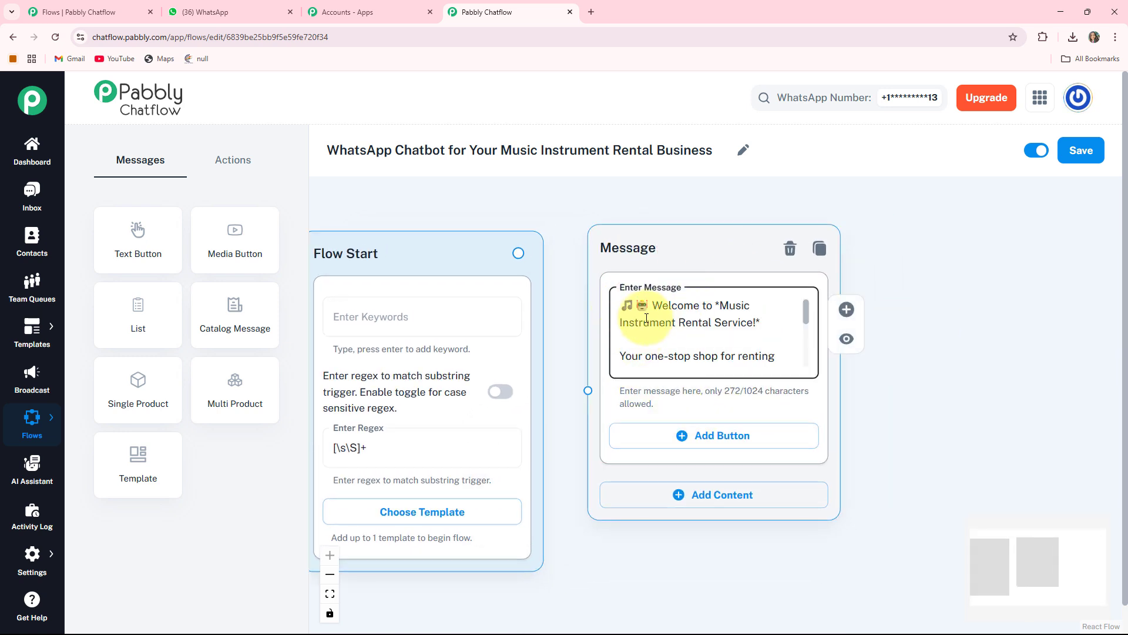
pyautogui.scroll(-3, 659, 332)
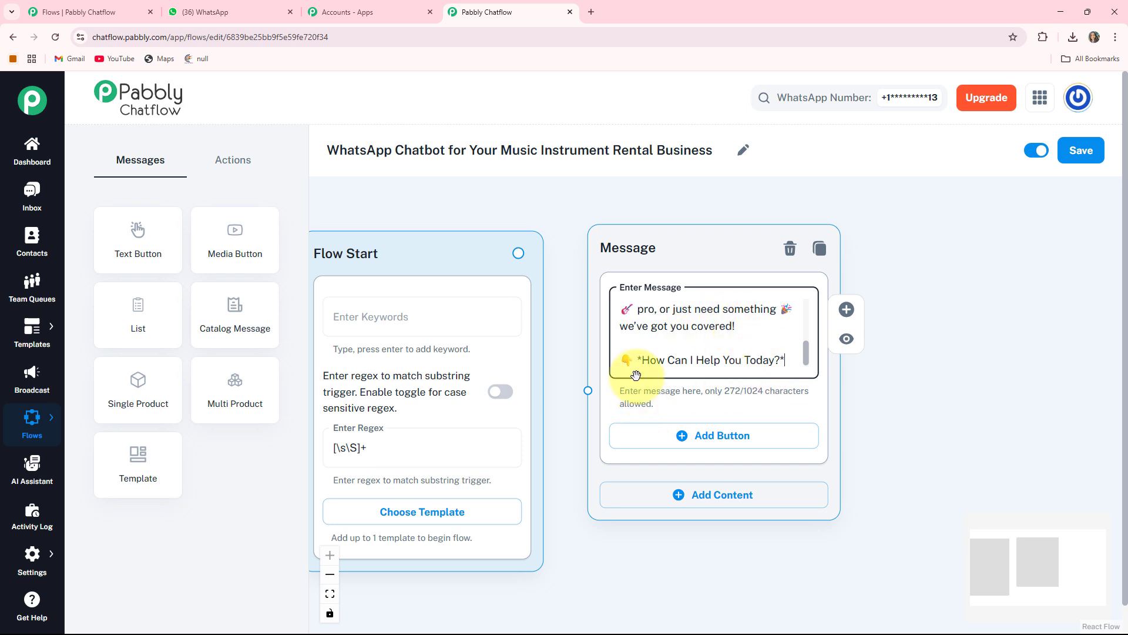
pyautogui.scroll(-1, 823, 424)
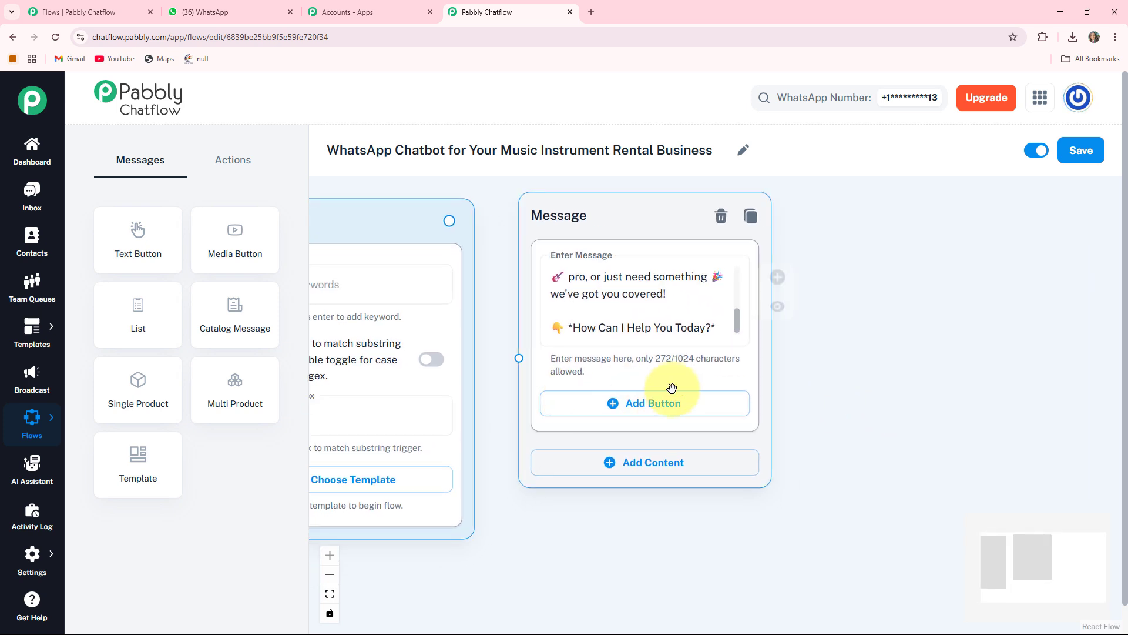
# Step: Add a button labelled "Equipment Booking 🛒" to the welcome message
pyautogui.click(679, 403)
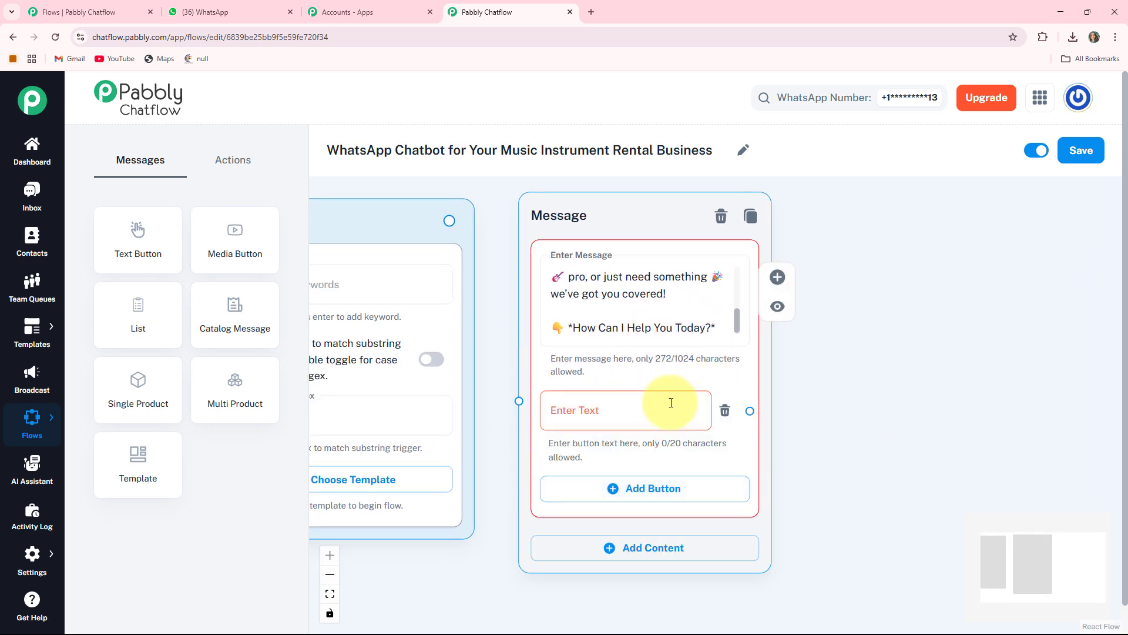
pyautogui.click(596, 416)
pyautogui.write('Equipment Booking 🛒')
pyautogui.click(839, 494)
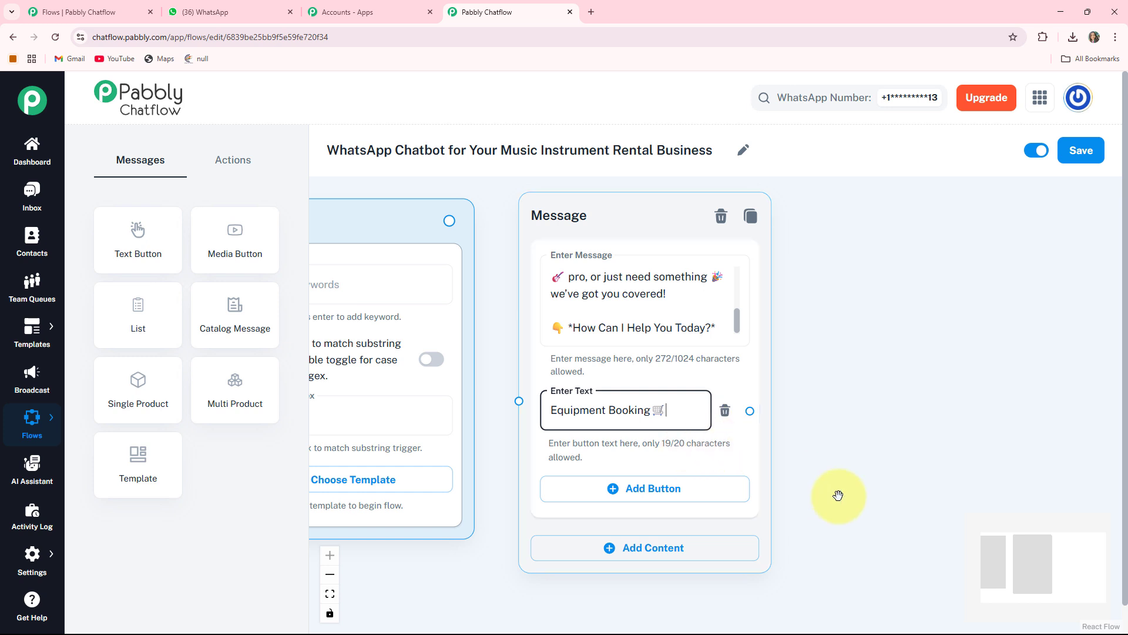
# Step: Add a second button labelled "Delivery Timelines 🚚" to the welcome message
pyautogui.scroll(-2, 839, 493)
pyautogui.click(672, 404)
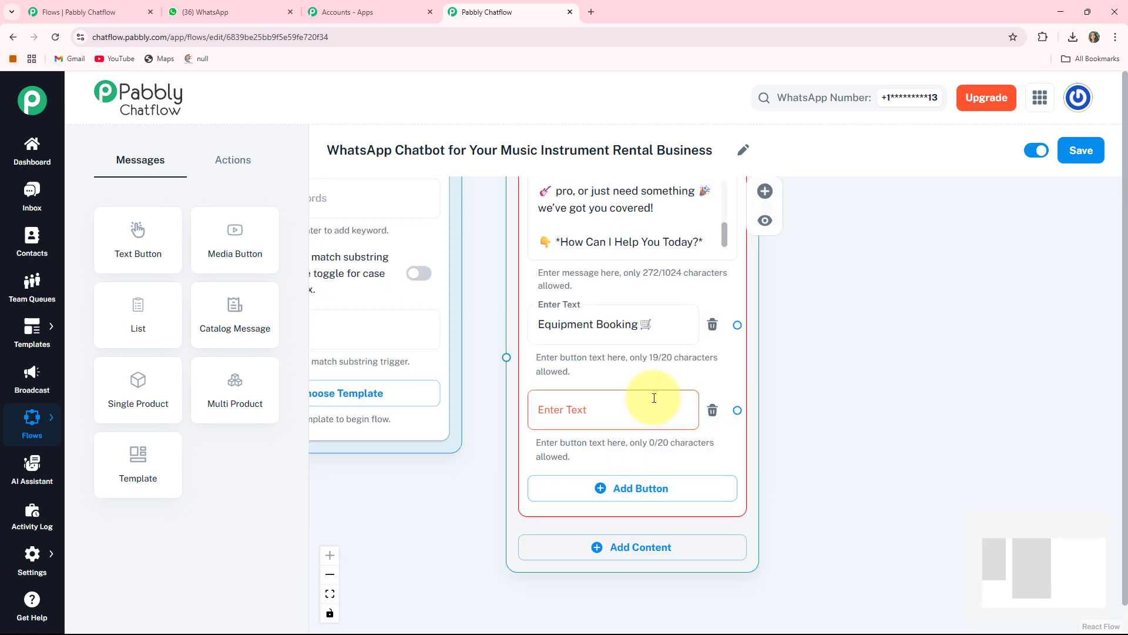
pyautogui.click(652, 405)
pyautogui.write('Delivery Timelines 🚚')
pyautogui.click(825, 476)
# Step: Add a third button labelled "Product Safety 🛡️" to the welcome message
pyautogui.scroll(-2, 824, 468)
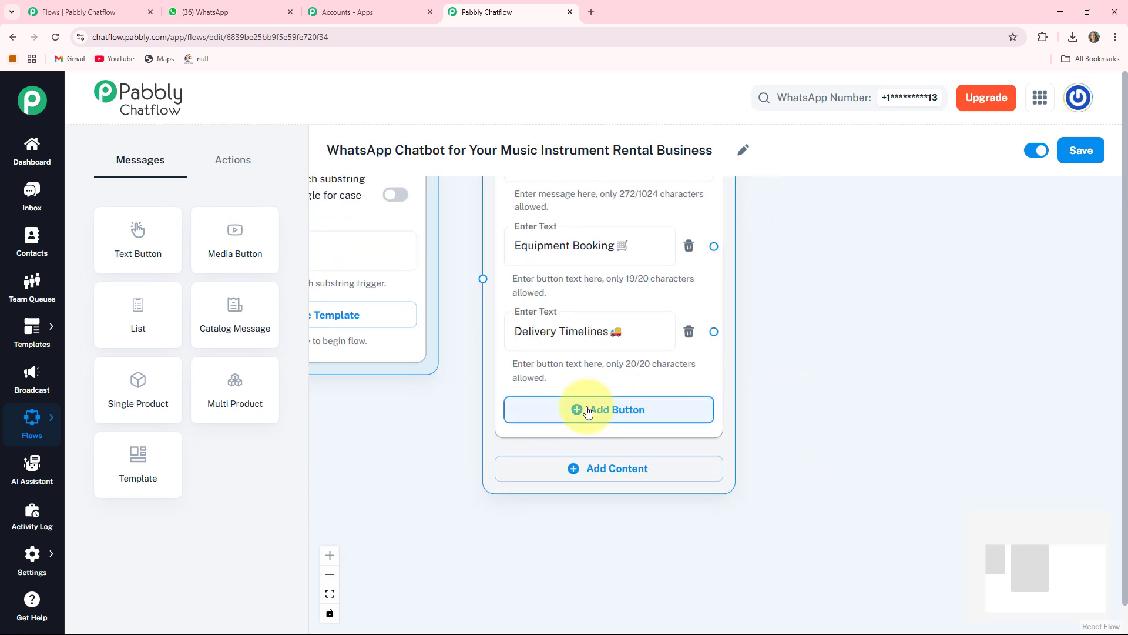
pyautogui.click(578, 408)
pyautogui.click(587, 411)
pyautogui.write('Product Safety 🛡️')
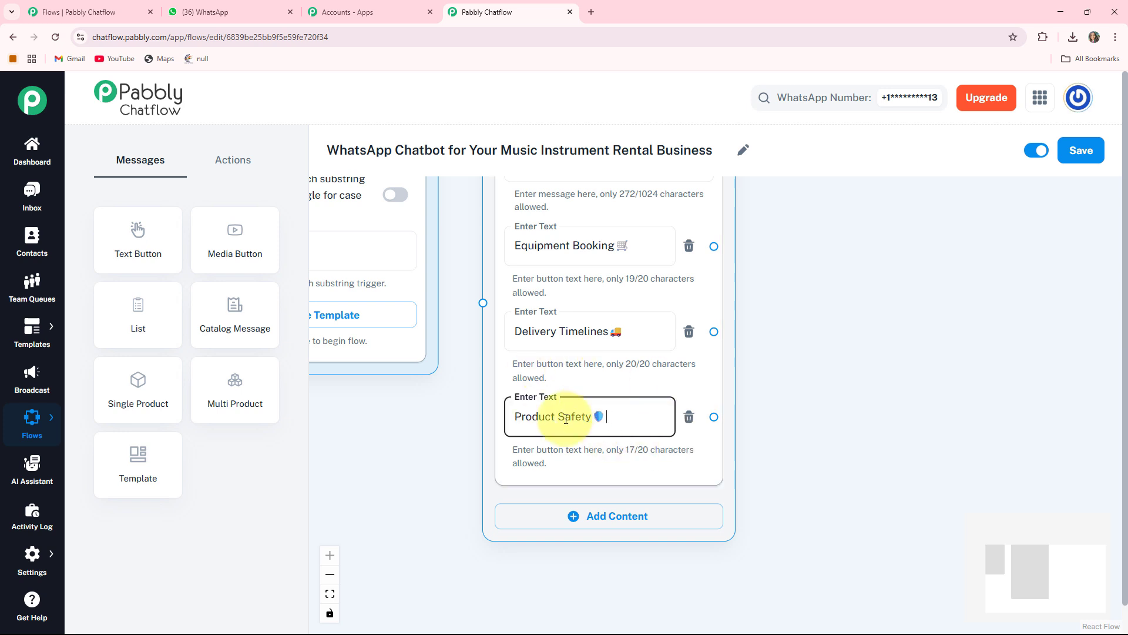
# Step: Connect the Flow Start node to the welcome message node and place the message node closer to Flow Start
pyautogui.click(463, 405)
pyautogui.moveTo(464, 406); pyautogui.dragTo(571, 528)
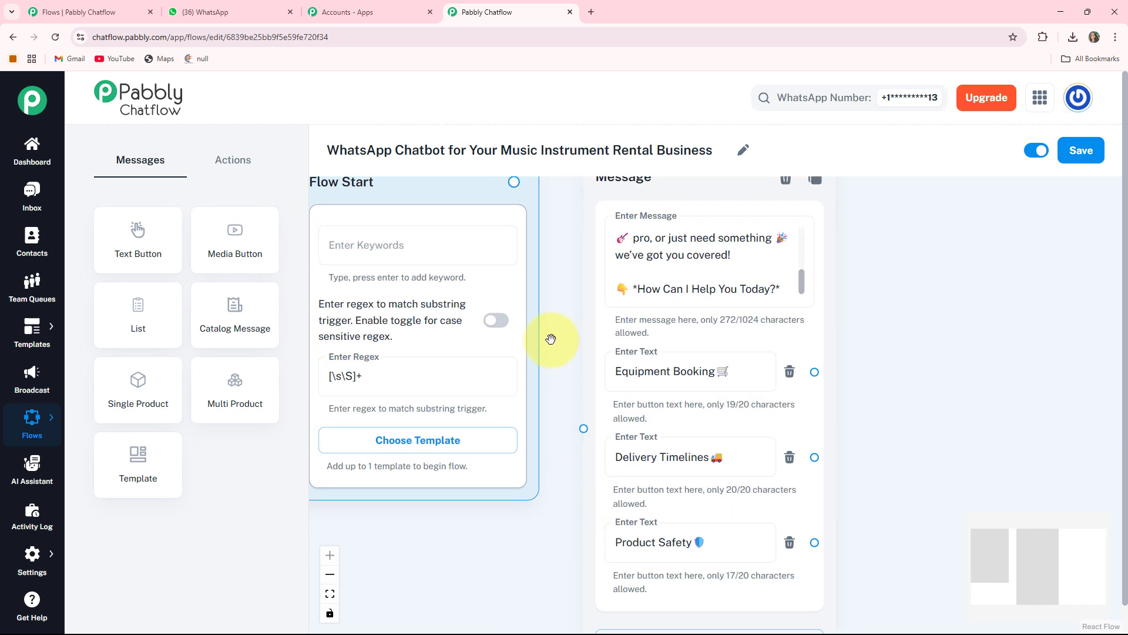
pyautogui.moveTo(494, 312); pyautogui.dragTo(531, 378)
pyautogui.scroll(-1, 506, 333)
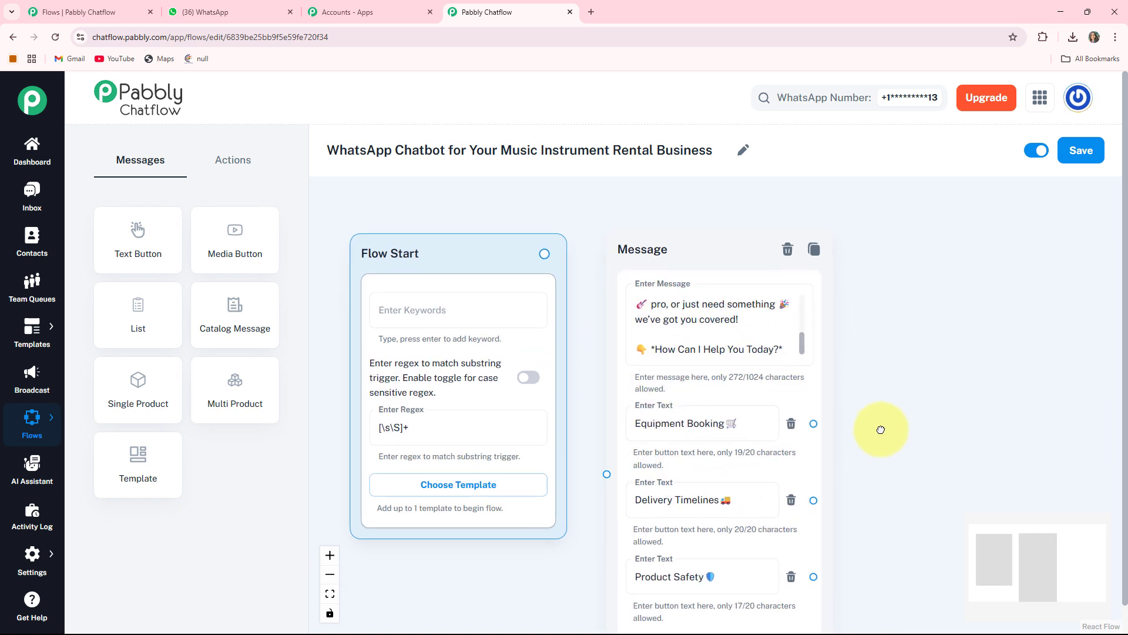
pyautogui.moveTo(879, 428); pyautogui.dragTo(838, 376)
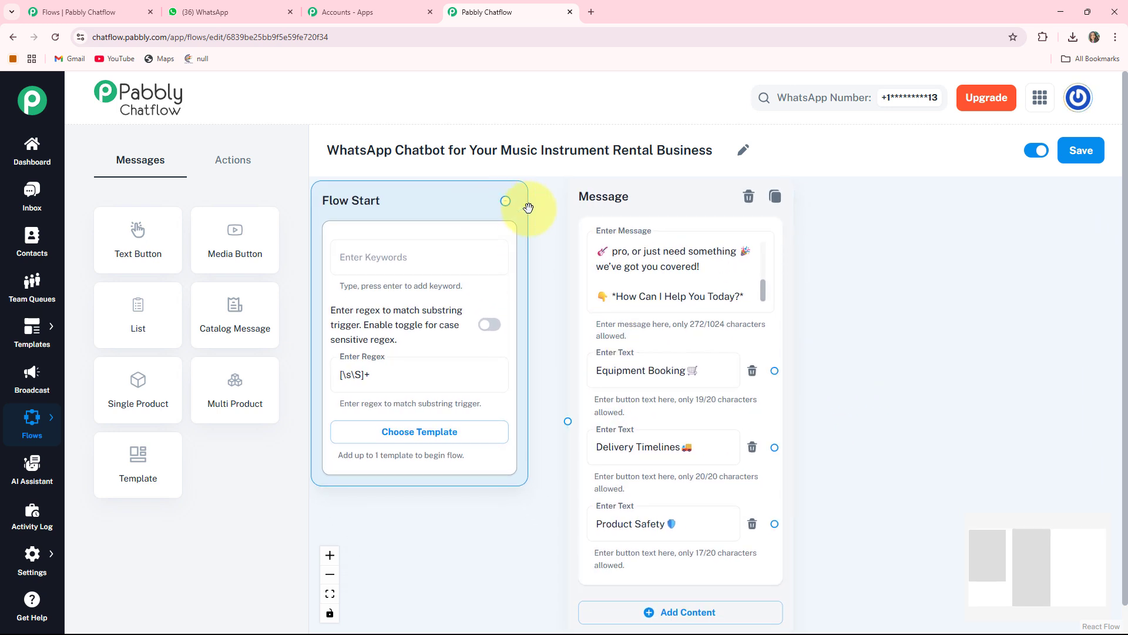
pyautogui.moveTo(505, 201); pyautogui.dragTo(550, 282)
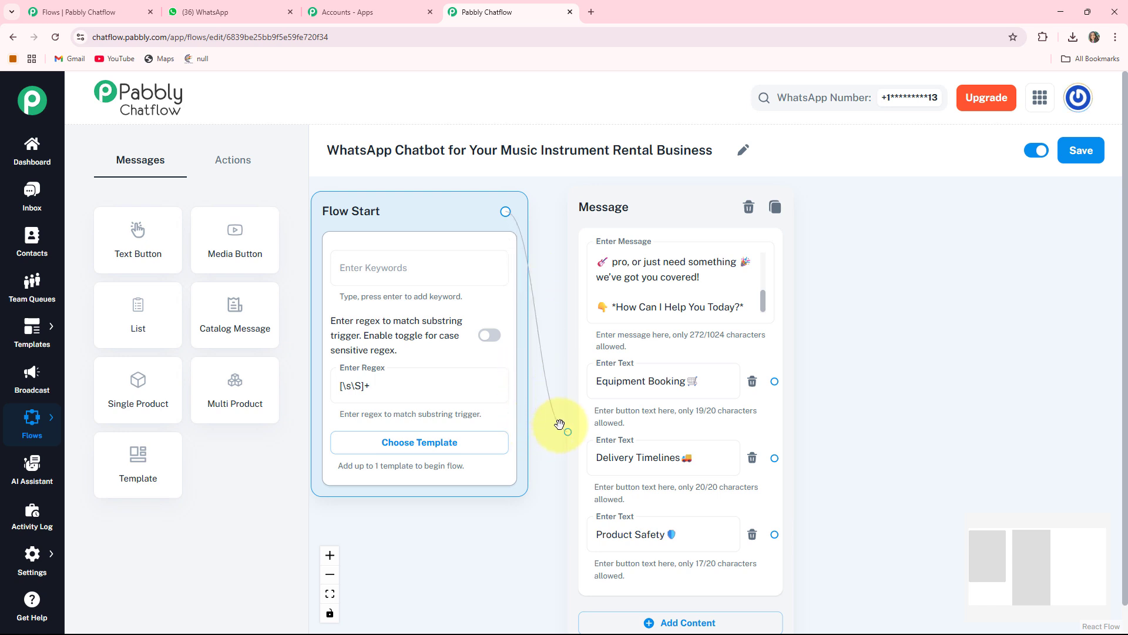
pyautogui.moveTo(559, 423); pyautogui.dragTo(561, 424)
pyautogui.moveTo(642, 213); pyautogui.dragTo(610, 218)
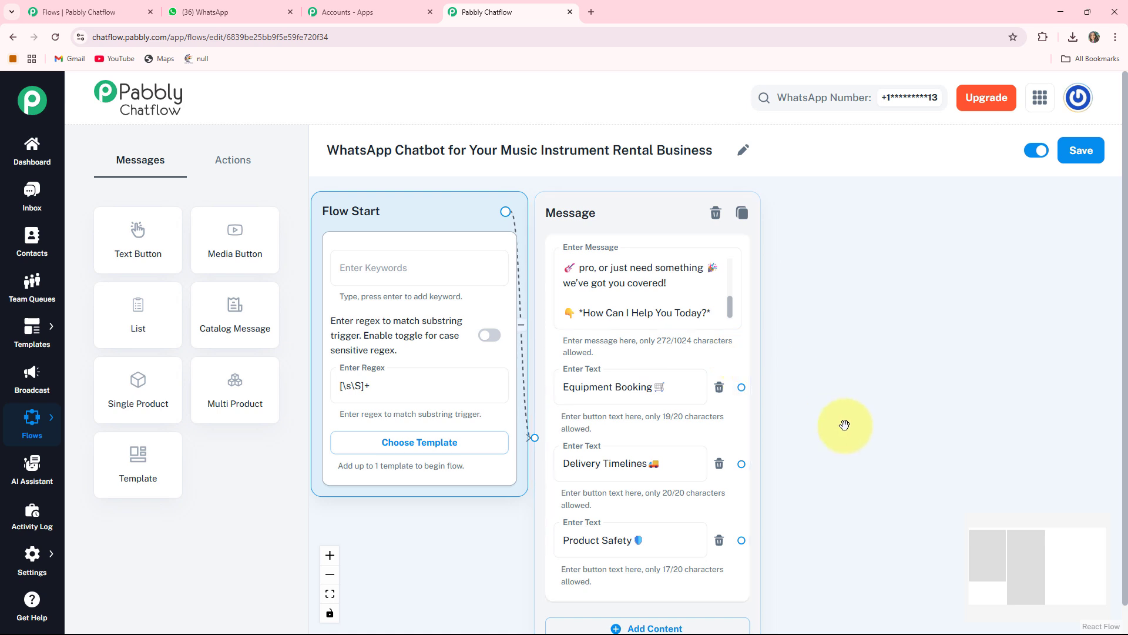
# Step: Add a Media Button message node beside the welcome message node, level with its button options
pyautogui.moveTo(821, 432); pyautogui.dragTo(713, 398)
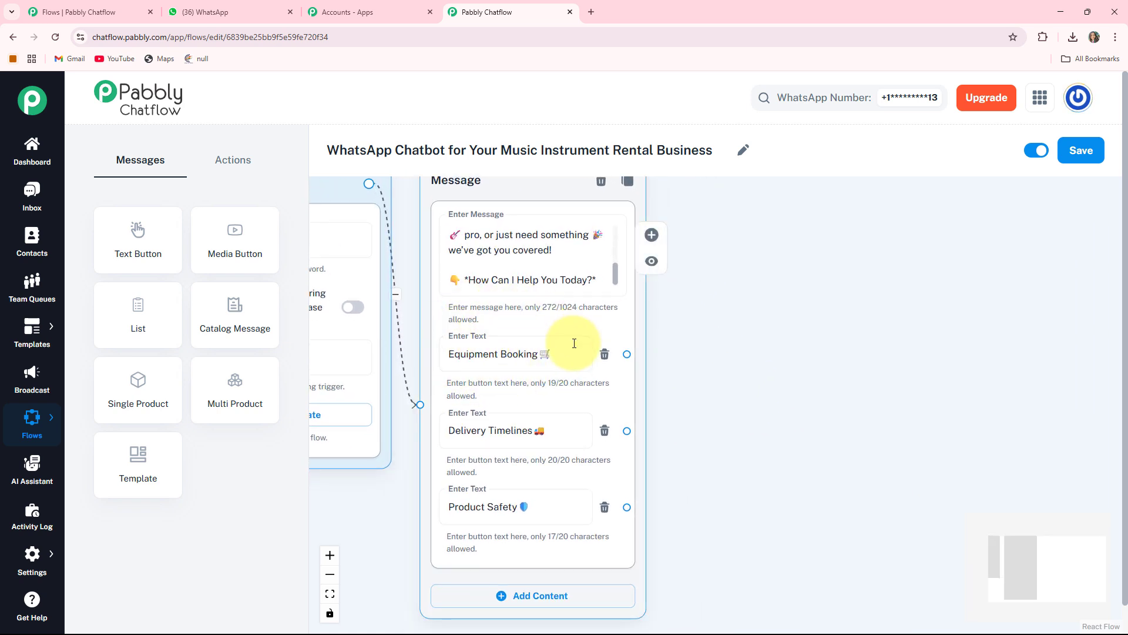
pyautogui.click(476, 342)
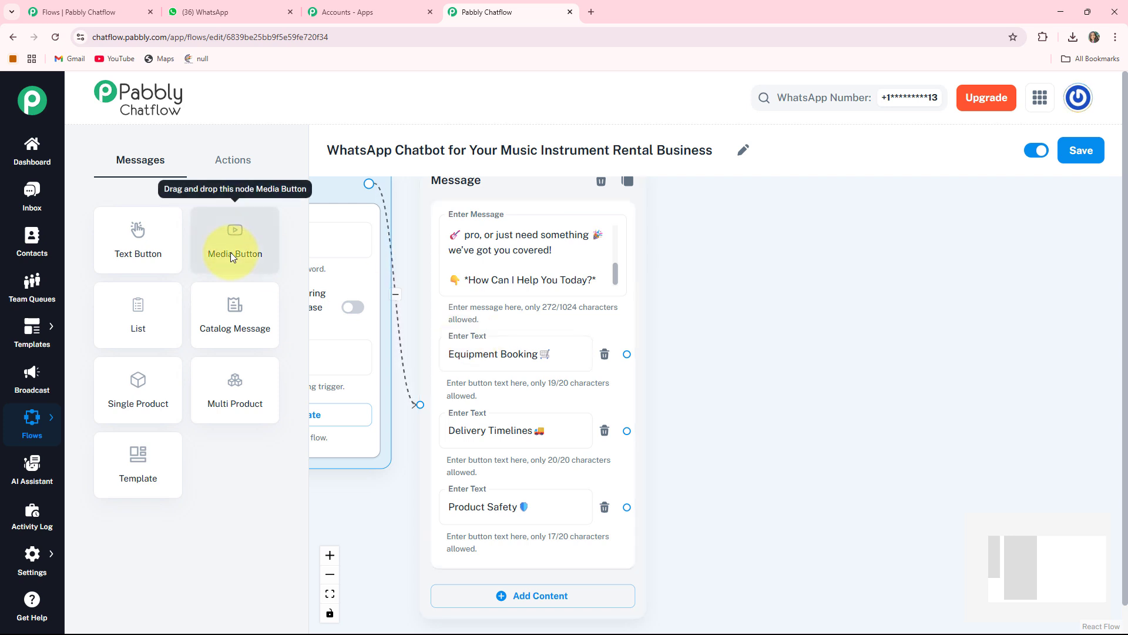
pyautogui.moveTo(232, 252); pyautogui.dragTo(852, 253)
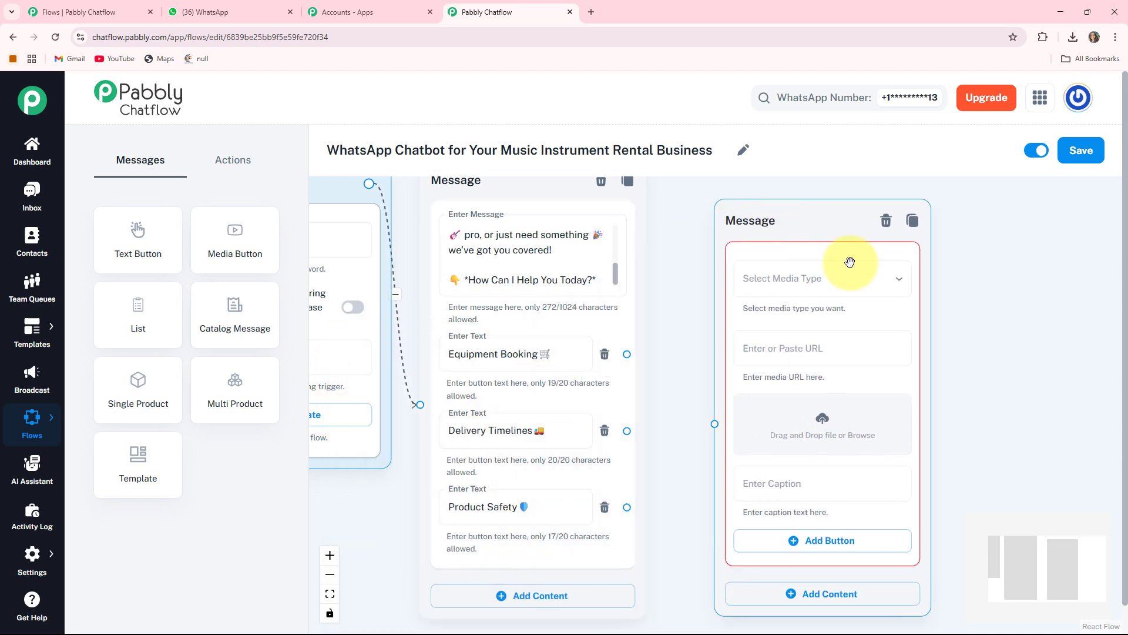
# Step: Set the new media message's type to Image and upload the black piano picture from the Downloads folder
pyautogui.click(732, 281)
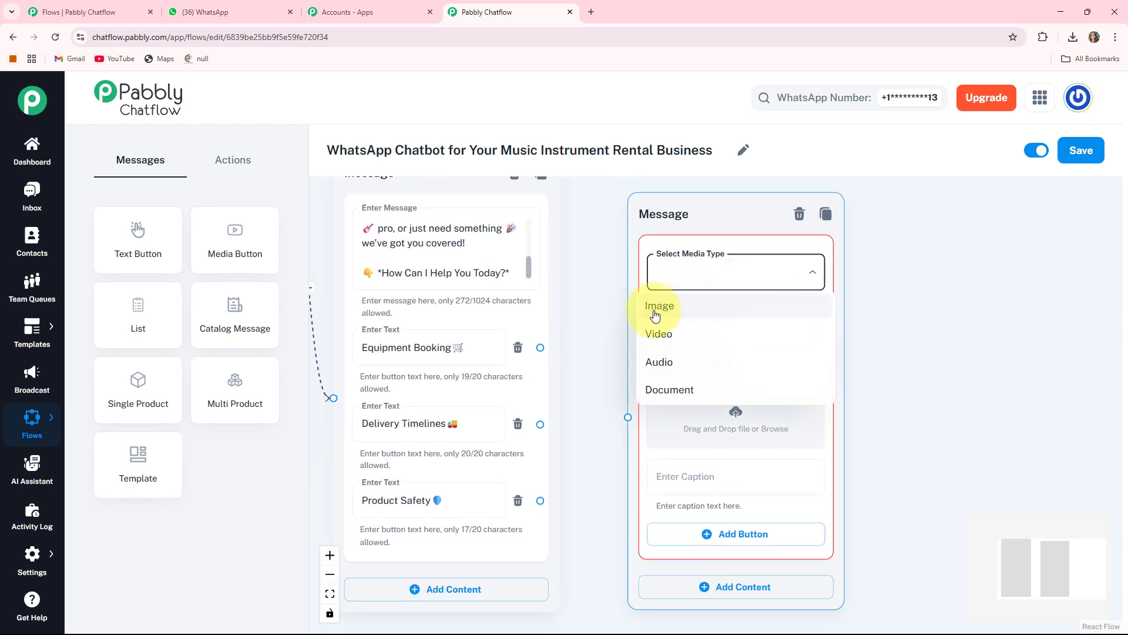
pyautogui.click(655, 306)
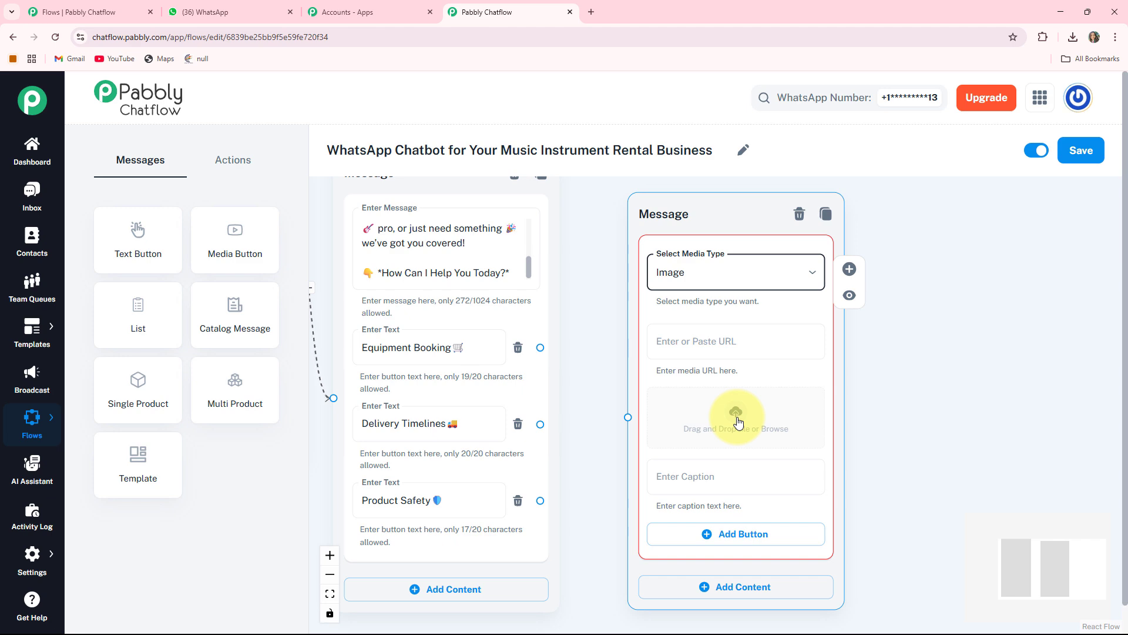
pyautogui.click(738, 422)
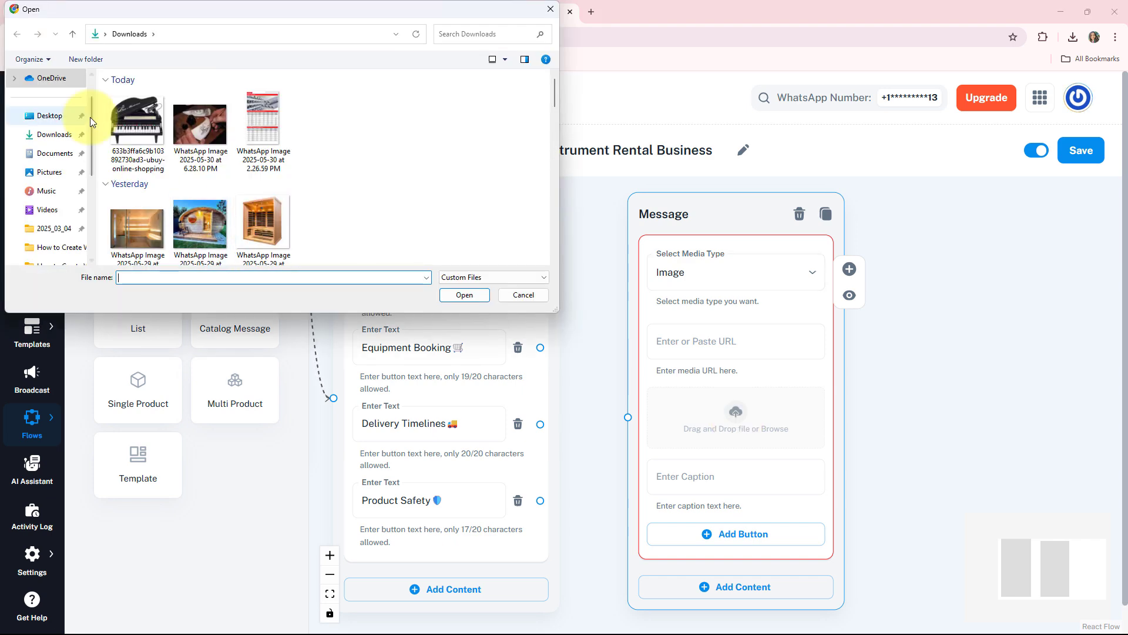
pyautogui.doubleClick(115, 118)
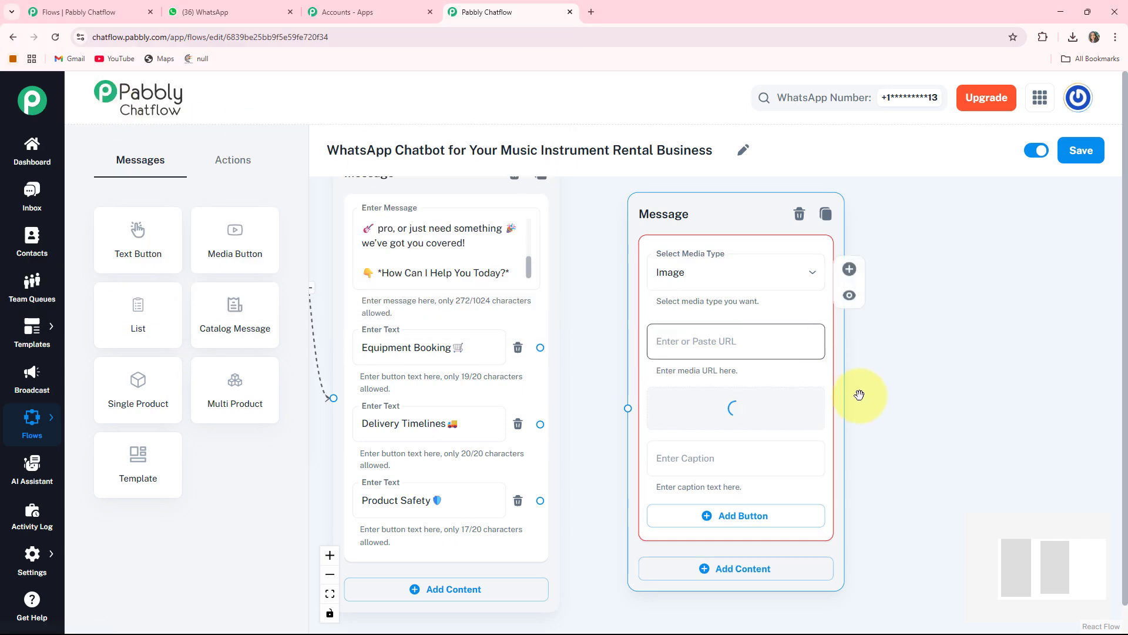
pyautogui.moveTo(832, 392); pyautogui.dragTo(788, 340)
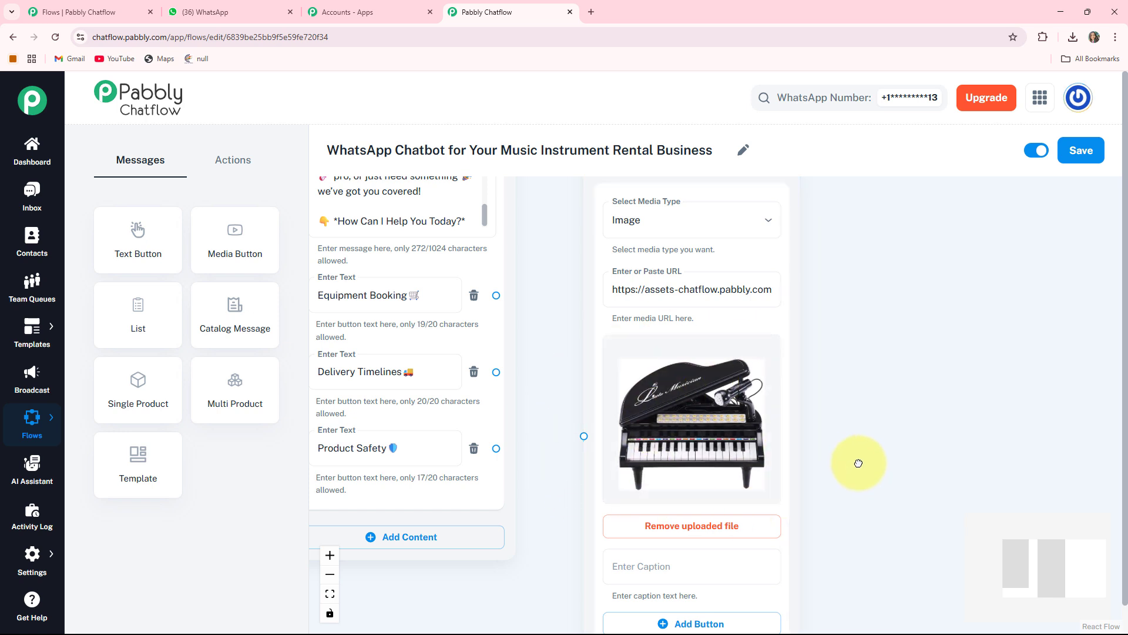
pyautogui.moveTo(864, 461); pyautogui.dragTo(856, 339)
pyautogui.click(738, 358)
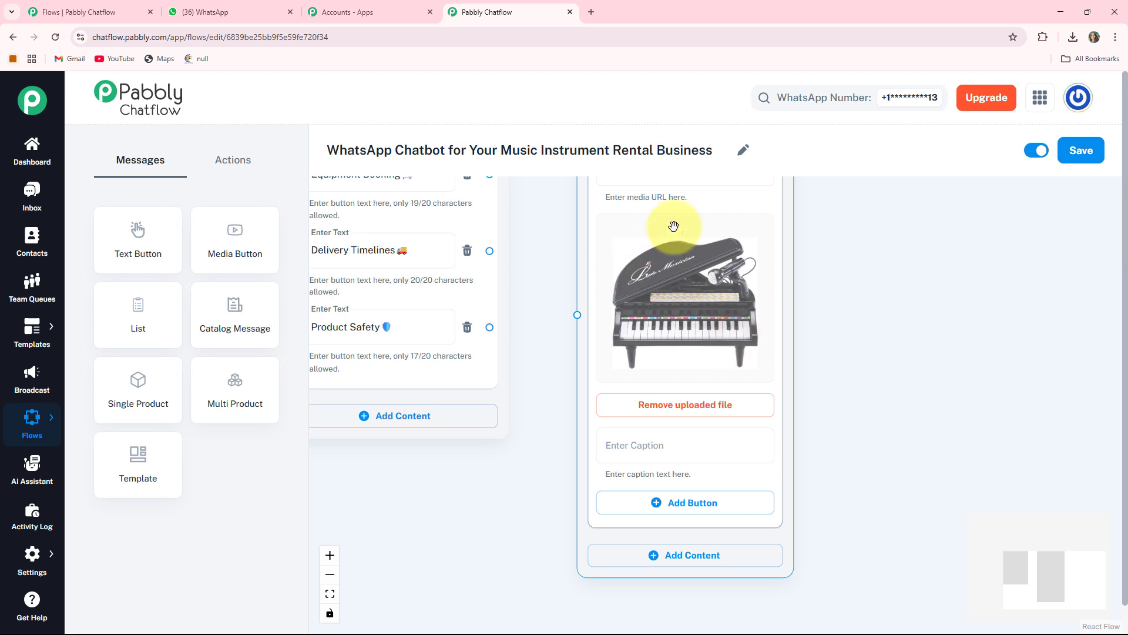
pyautogui.moveTo(828, 456); pyautogui.dragTo(867, 333)
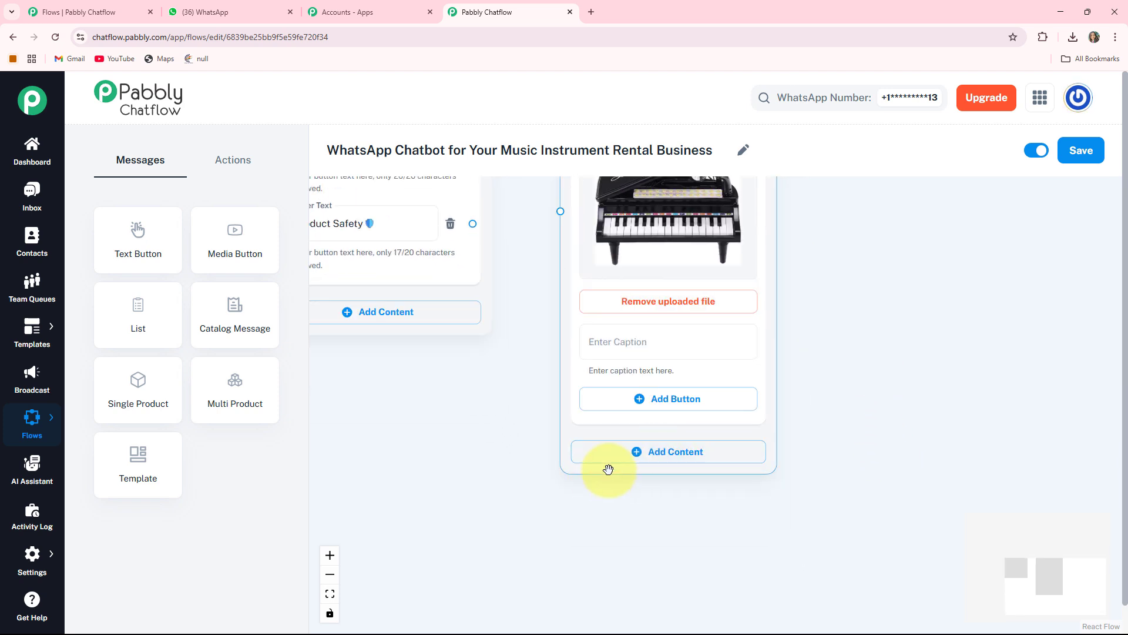
# Step: Add Text + Button content below the piano image and paste the rental pricing text with ₹6,000 / week and ₹18,000 / month
pyautogui.click(685, 450)
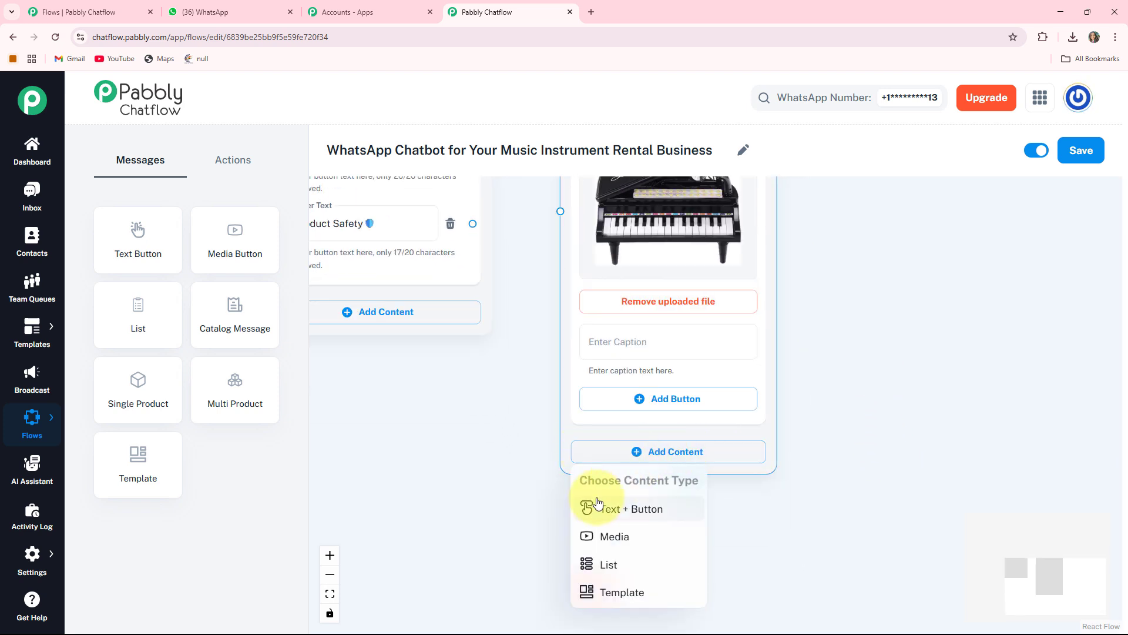
pyautogui.click(628, 509)
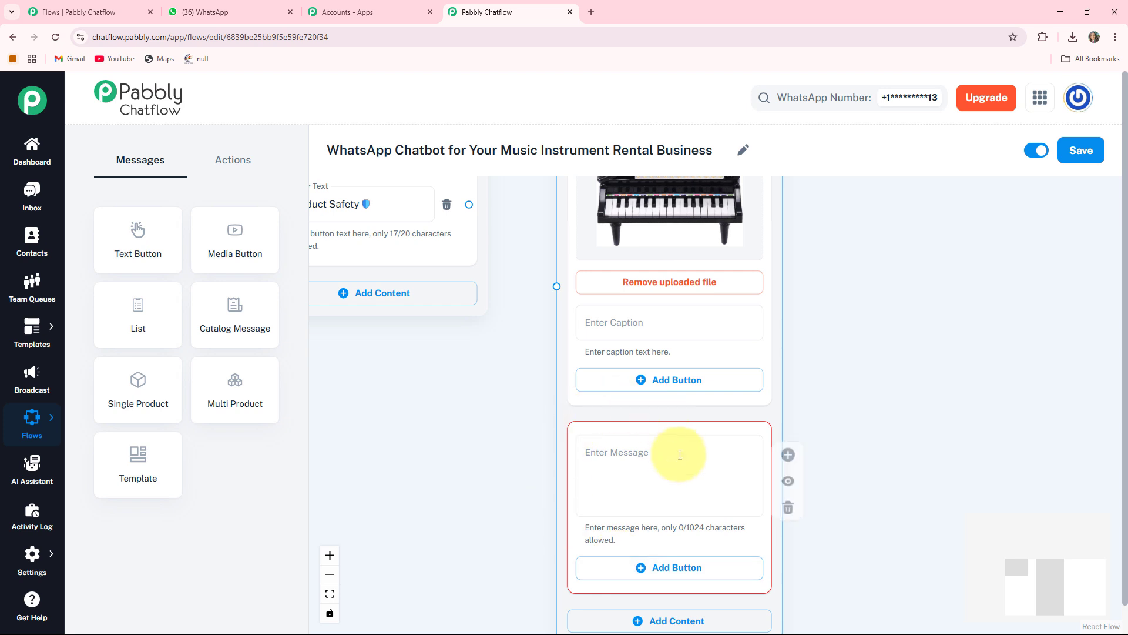
pyautogui.scroll(-1, 871, 229)
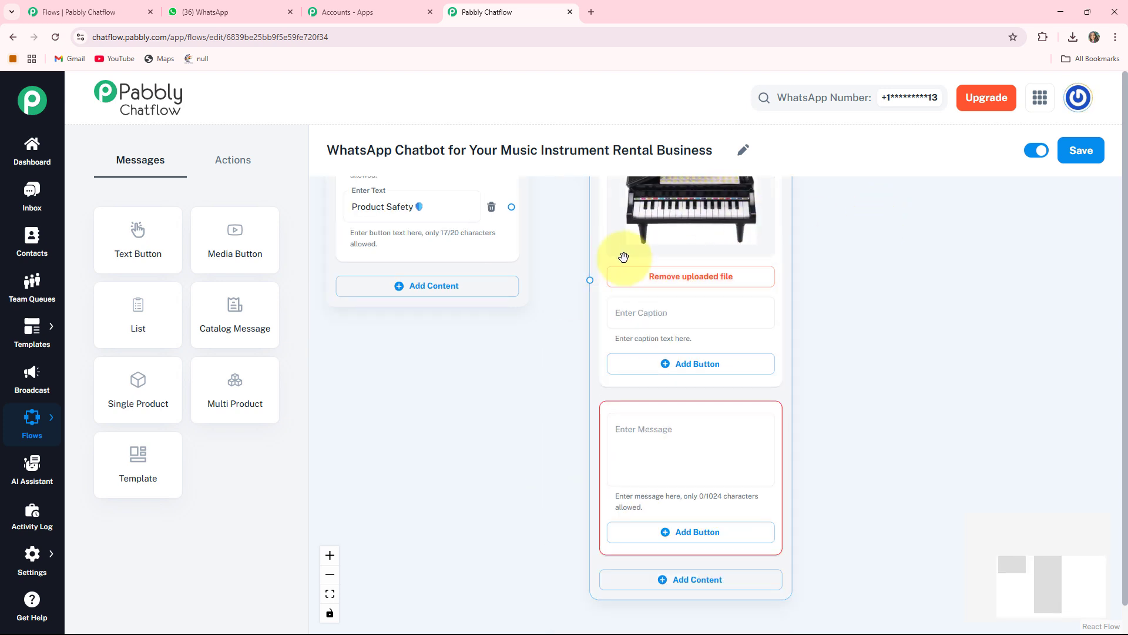
pyautogui.moveTo(691, 308); pyautogui.dragTo(659, 220)
pyautogui.click(597, 238)
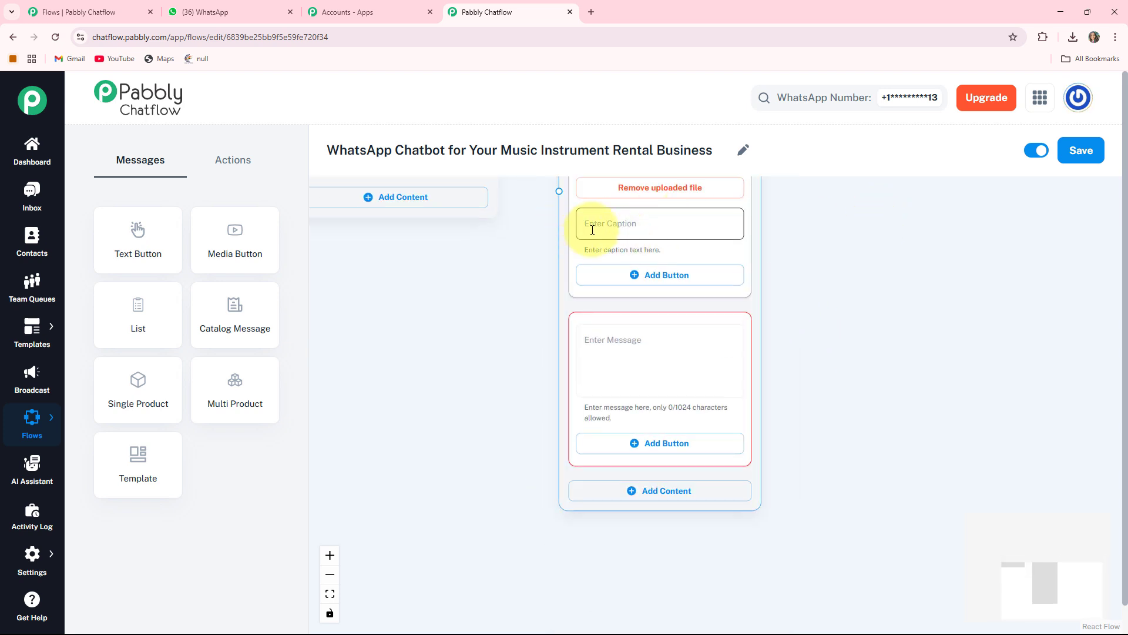
pyautogui.click(621, 357)
pyautogui.hotkey('ctrl', 'v')
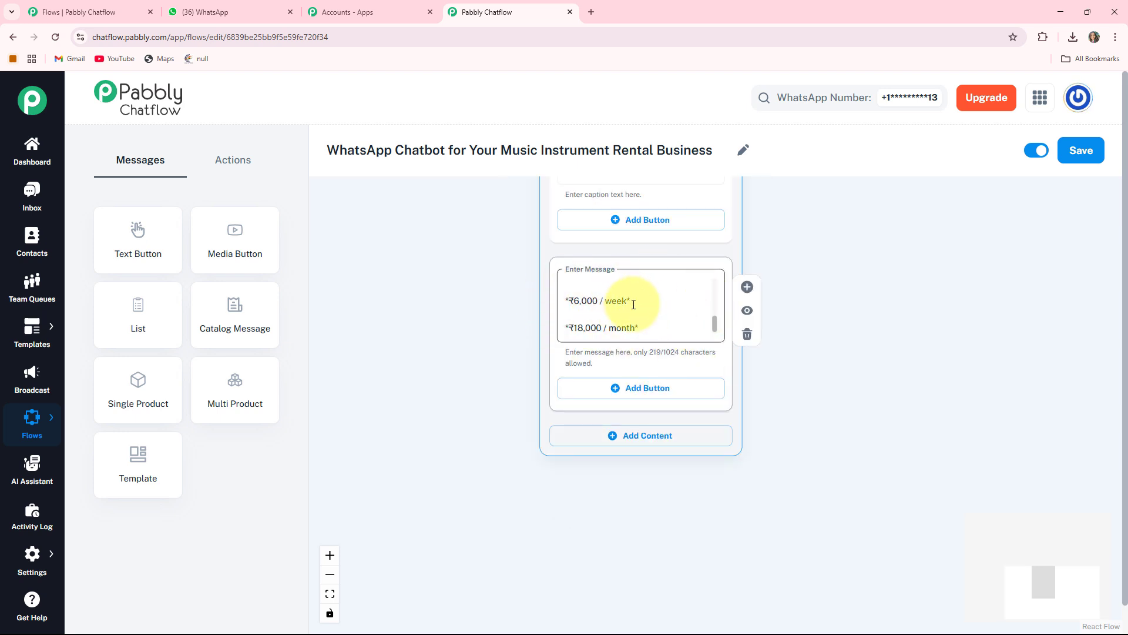
# Step: Add a button labelled "Book Now ✅" to the rental pricing message
pyautogui.scroll(-3, 633, 304)
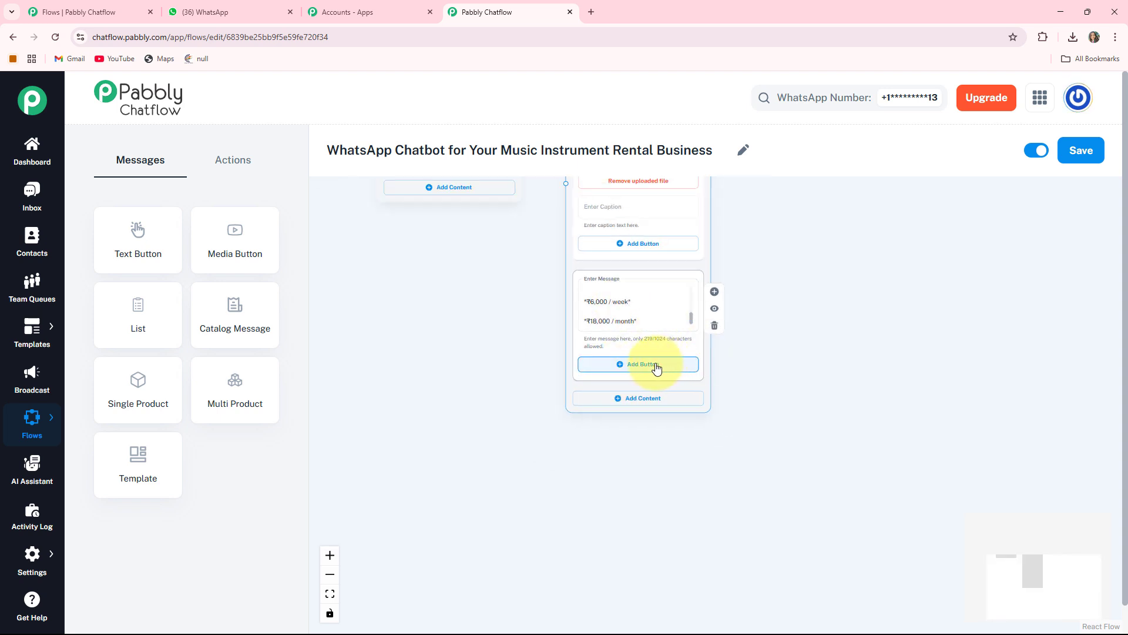
pyautogui.click(642, 366)
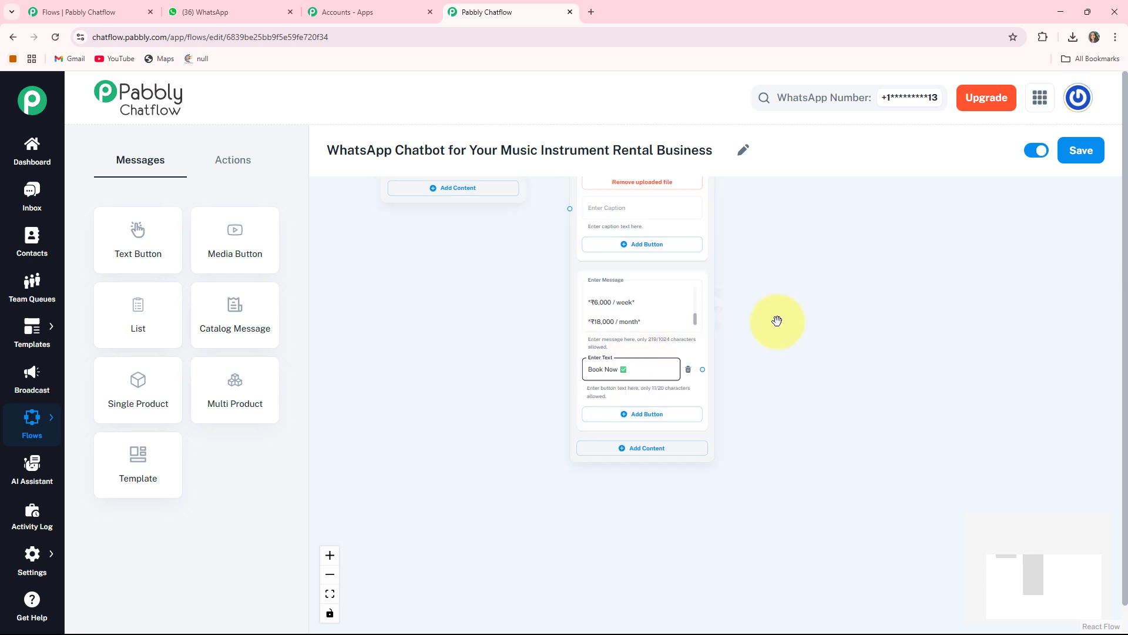
pyautogui.scroll(-1, 777, 319)
# Step: Connect the "Equipment Booking" option of the welcome message to the piano media message node
pyautogui.moveTo(535, 252); pyautogui.dragTo(499, 449)
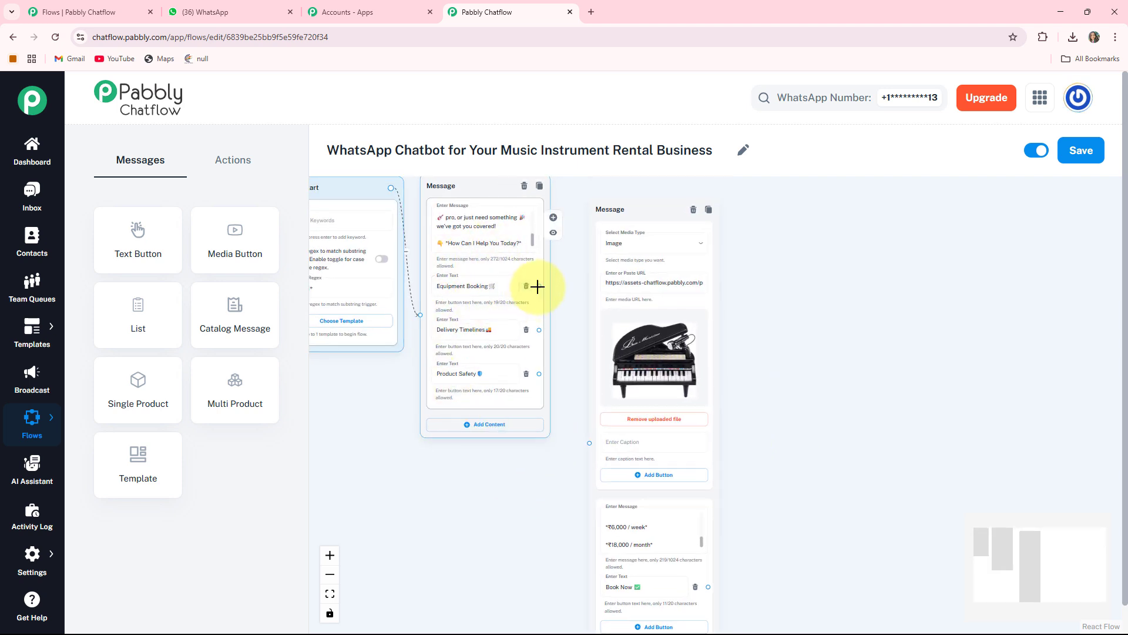
pyautogui.moveTo(538, 286); pyautogui.dragTo(590, 441)
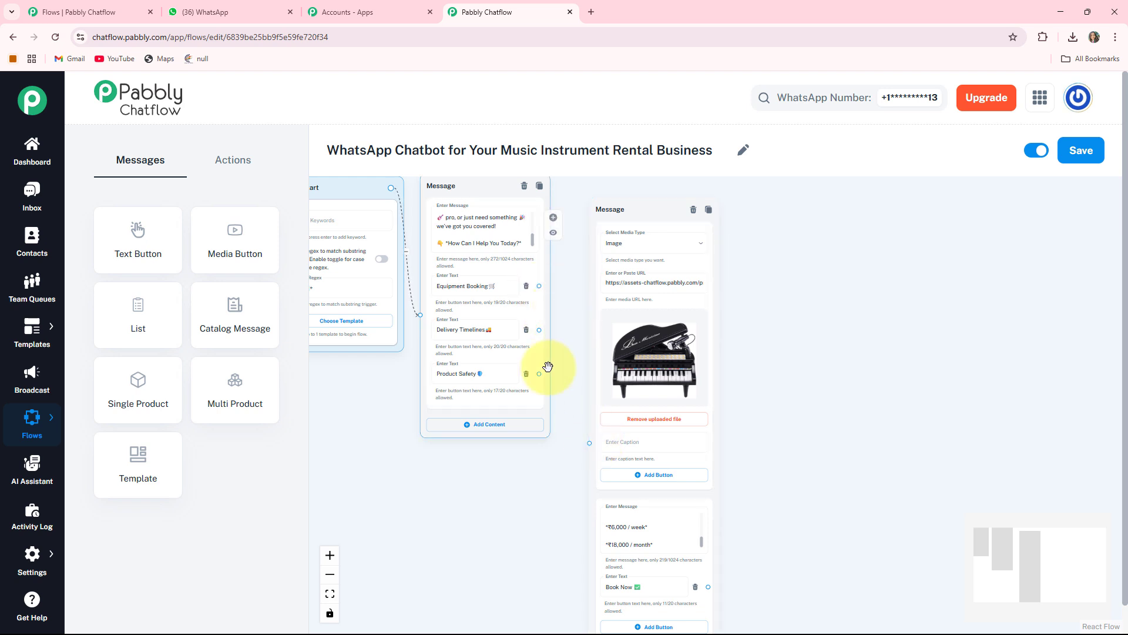
pyautogui.moveTo(801, 505); pyautogui.dragTo(741, 438)
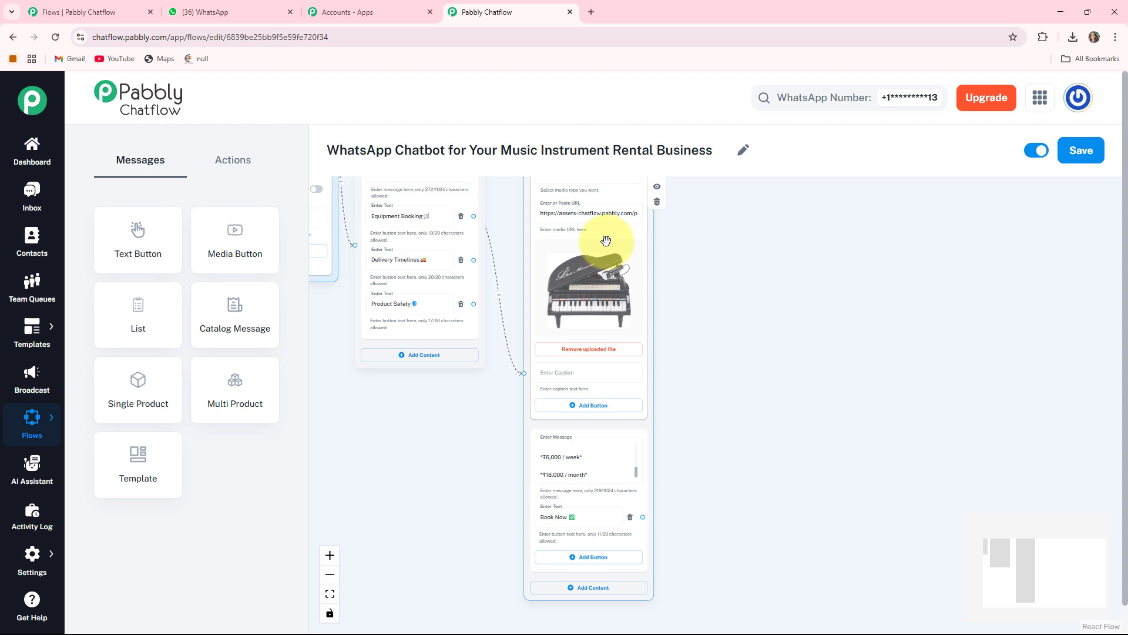
# Step: Add an Ask Question action node beside the piano media message node
pyautogui.moveTo(768, 466); pyautogui.dragTo(667, 441)
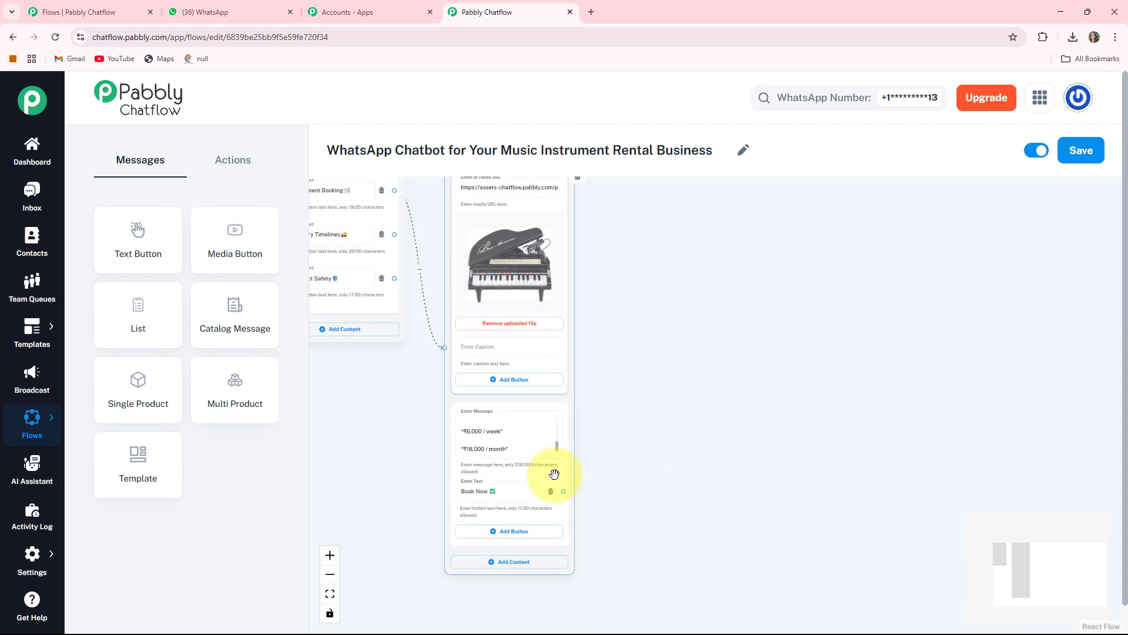
pyautogui.moveTo(629, 486); pyautogui.dragTo(613, 487)
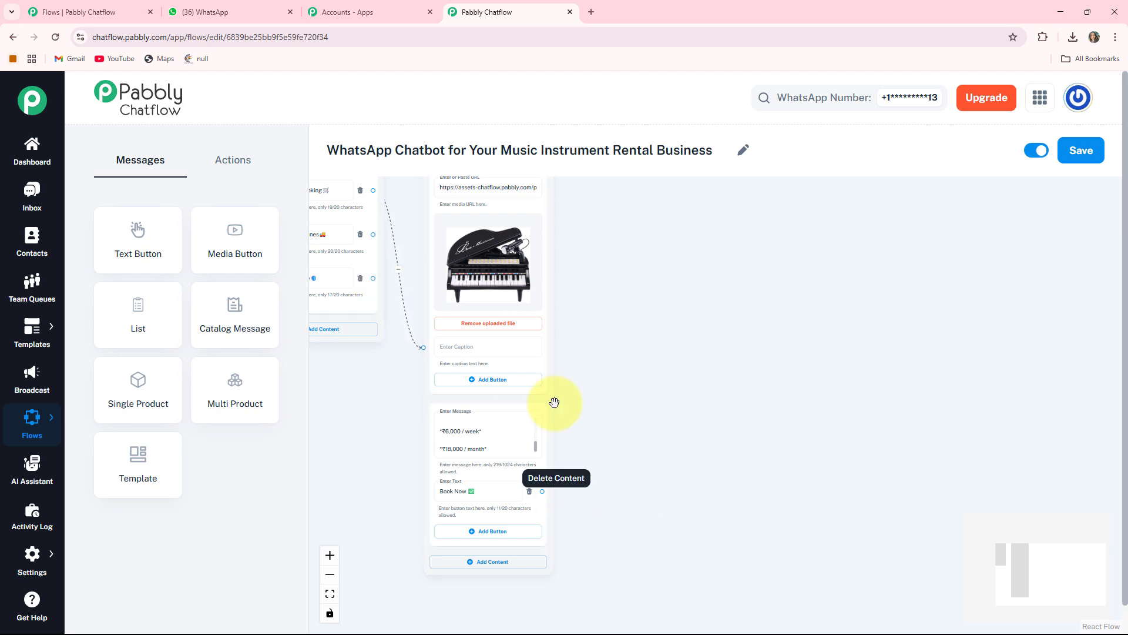
pyautogui.click(230, 168)
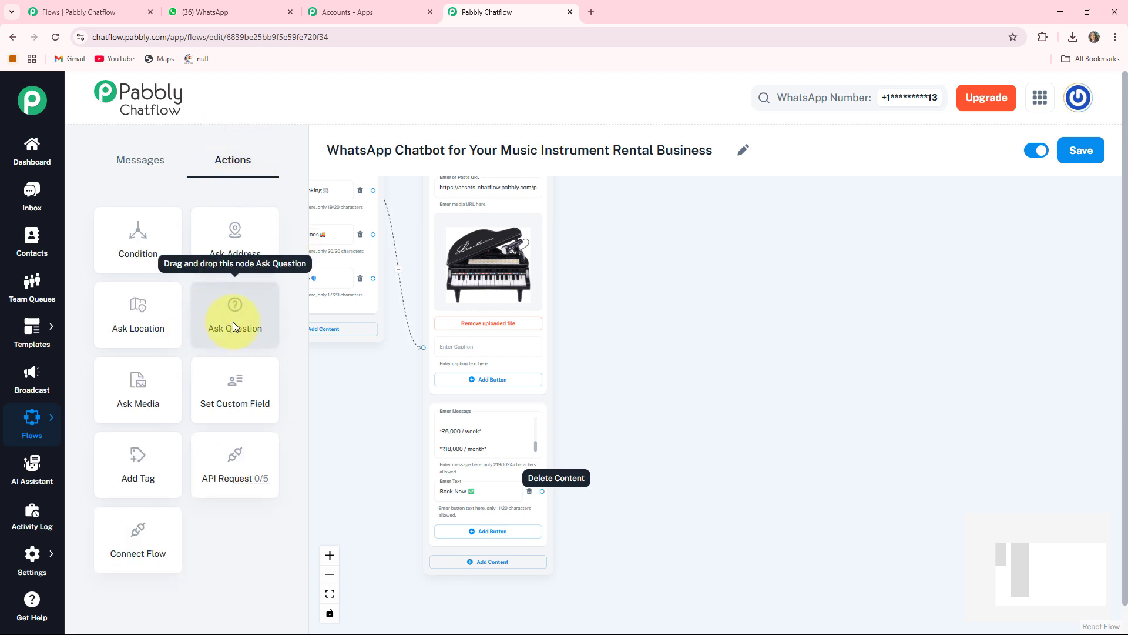
pyautogui.scroll(-1, 233, 322)
pyautogui.moveTo(232, 322); pyautogui.dragTo(743, 382)
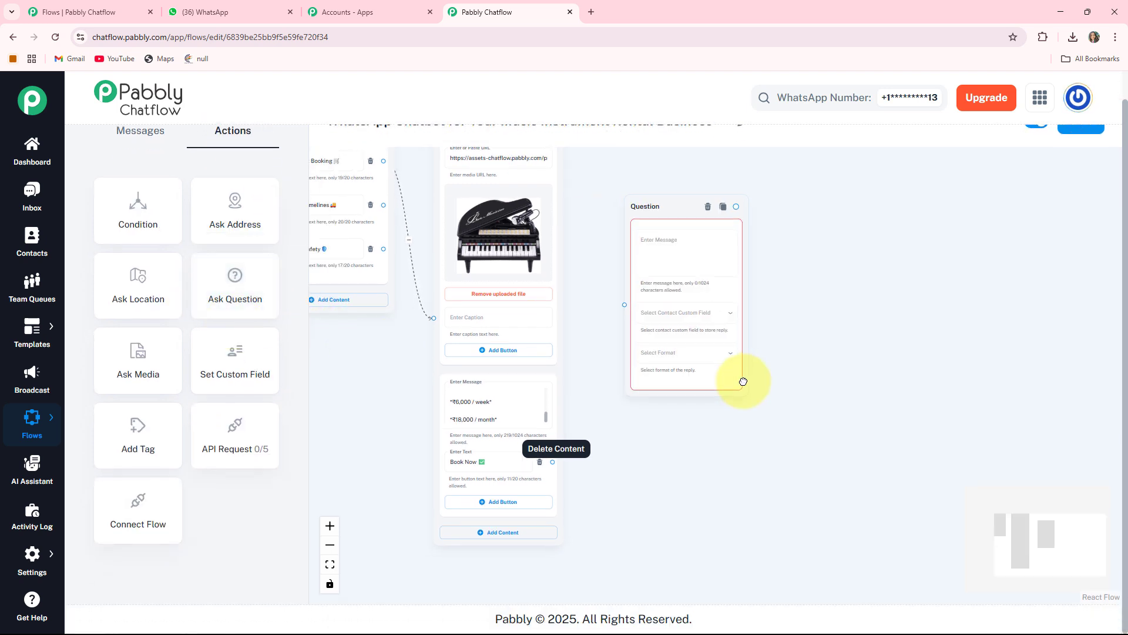
pyautogui.scroll(1, 821, 368)
pyautogui.scroll(1, 297, 318)
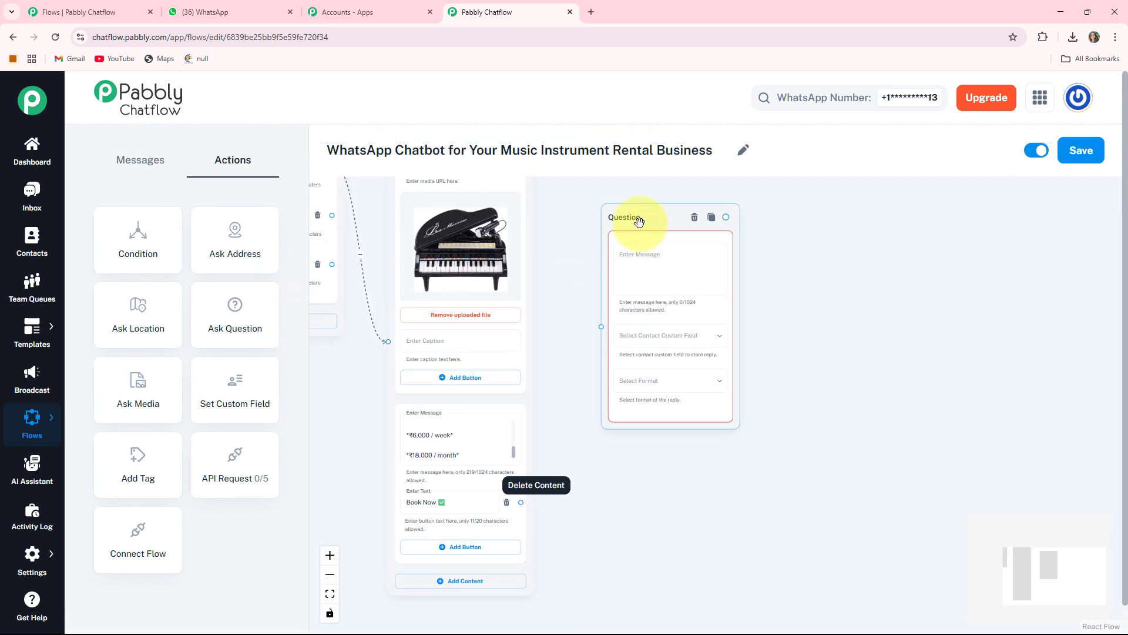
pyautogui.moveTo(637, 222); pyautogui.dragTo(610, 267)
pyautogui.scroll(1, 636, 288)
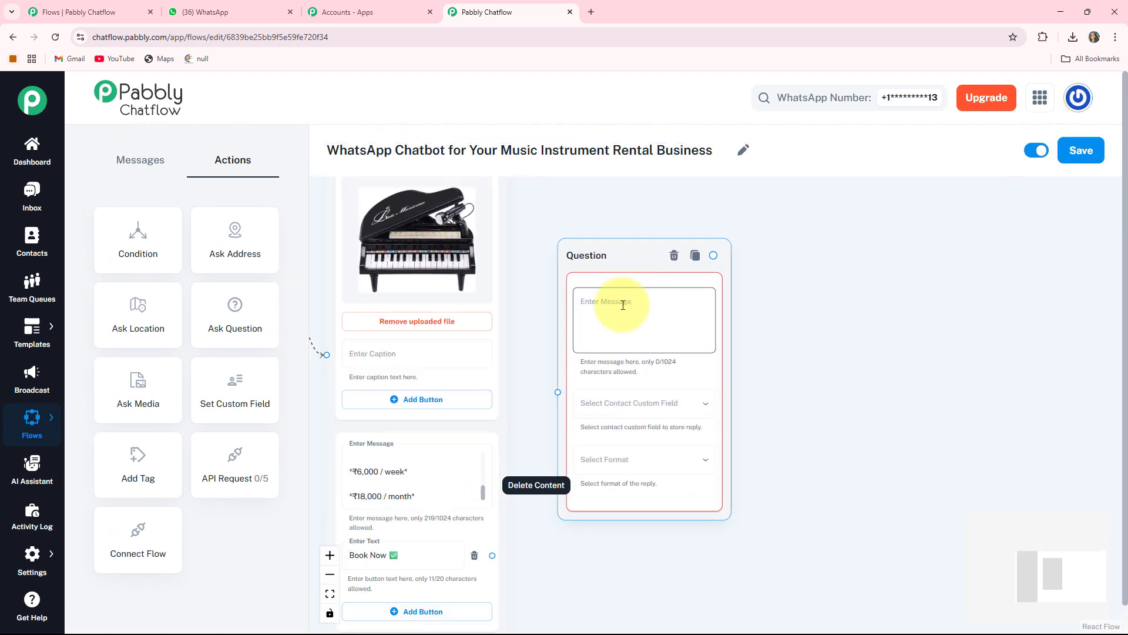
# Step: Enter "*Please Provide Your Address:*" as the Question node's message
pyautogui.click(622, 304)
pyautogui.write('*Please Provide Your Address:*')
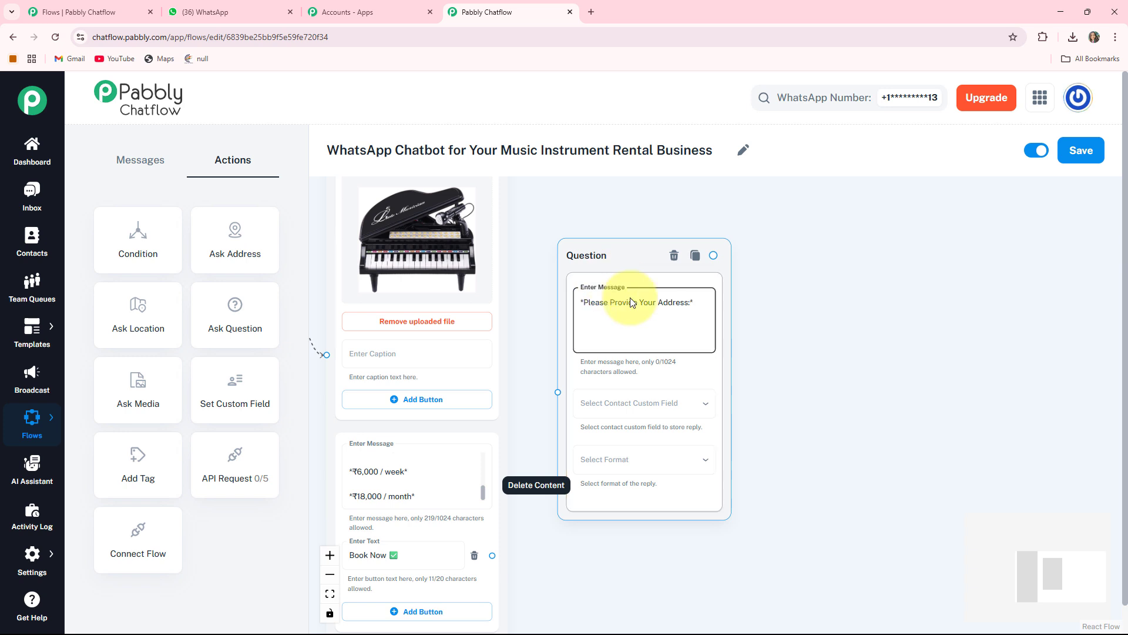
pyautogui.scroll(2, 622, 300)
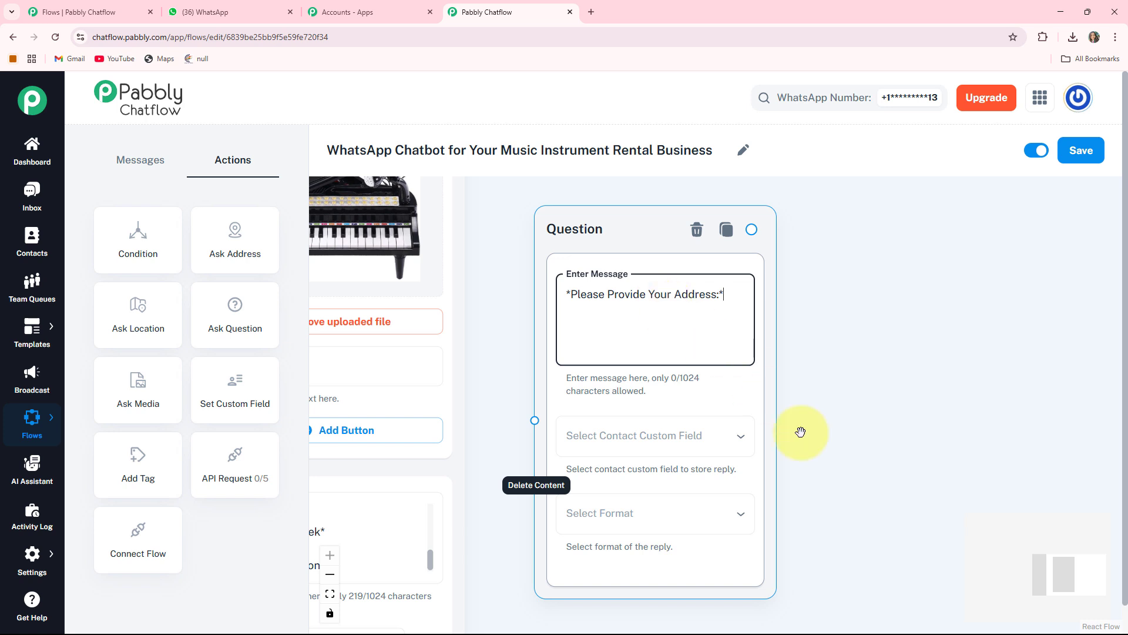
# Step: Store the question's reply in the Address contact custom field and set the reply format to Text
pyautogui.scroll(-2, 799, 405)
pyautogui.click(629, 358)
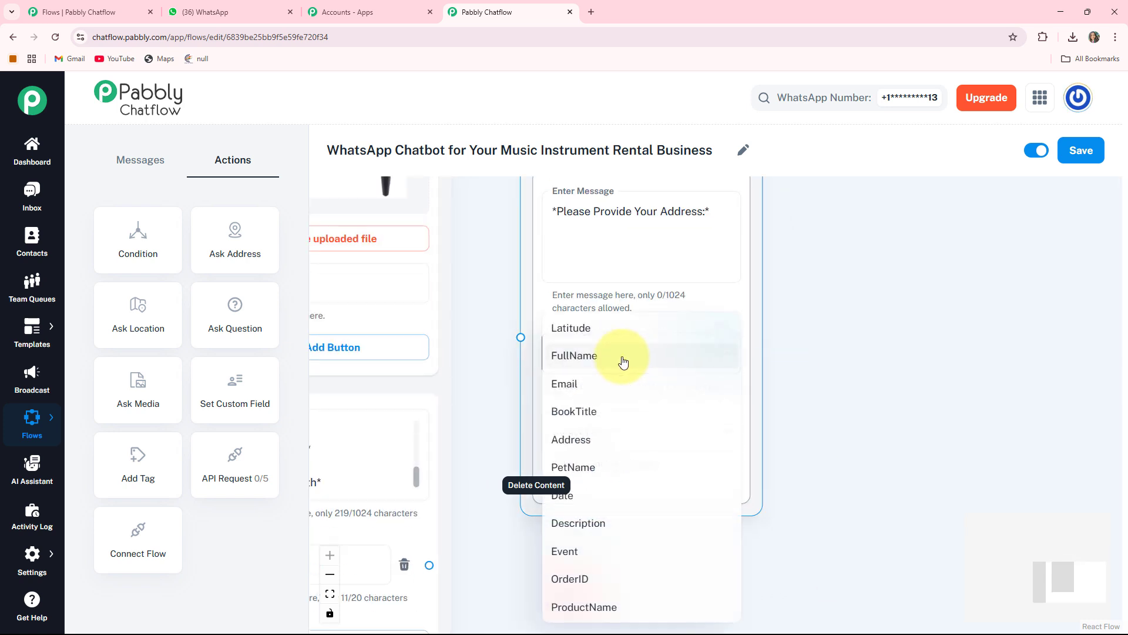
pyautogui.click(597, 444)
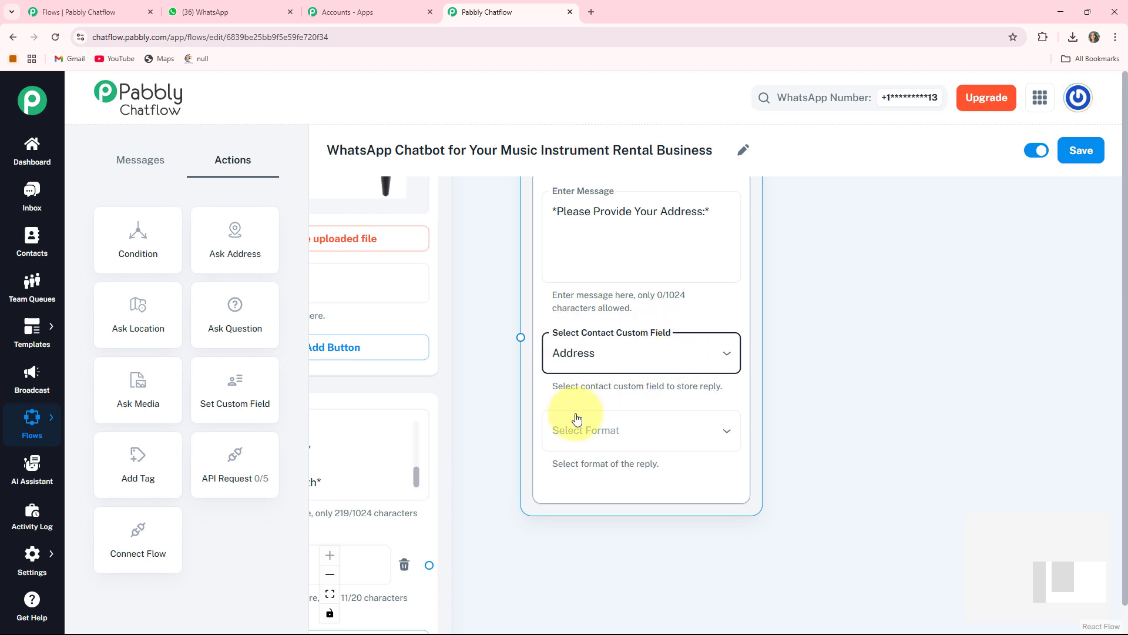
pyautogui.click(599, 430)
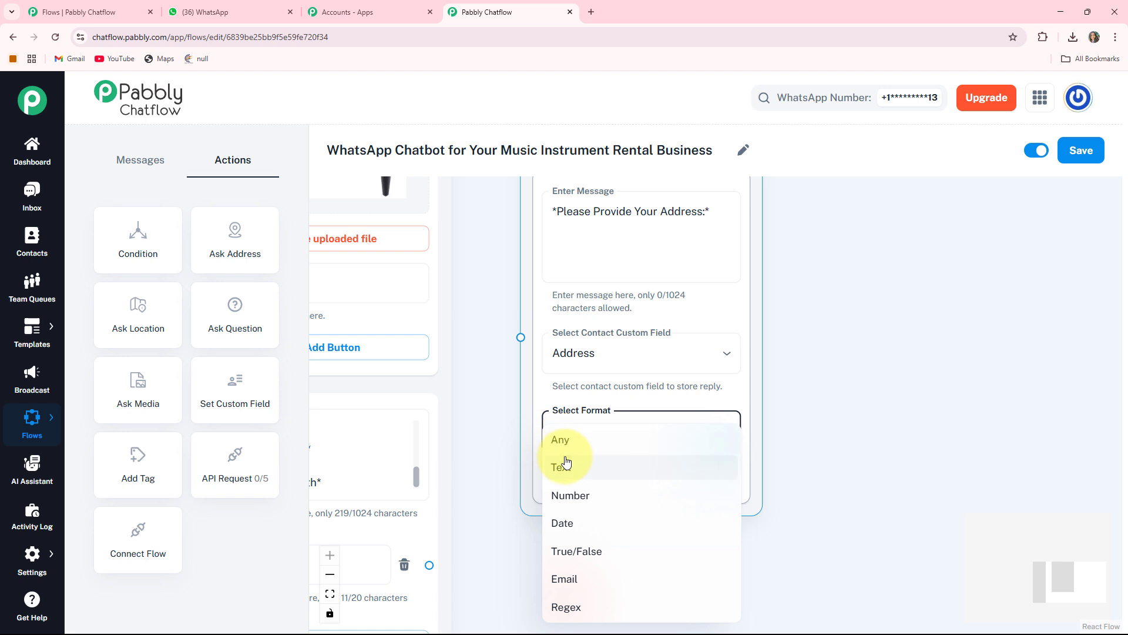
pyautogui.click(563, 465)
# Step: Connect the "Book Now ✅" button of the pricing message to the address Question node
pyautogui.scroll(-5, 876, 567)
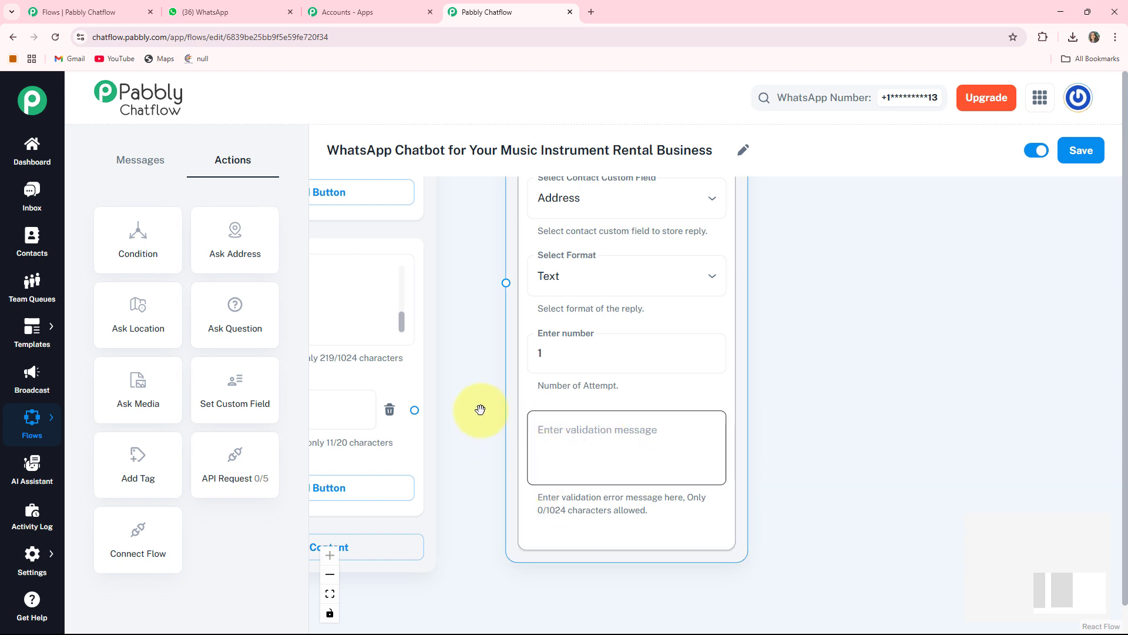
pyautogui.moveTo(461, 382); pyautogui.dragTo(538, 442)
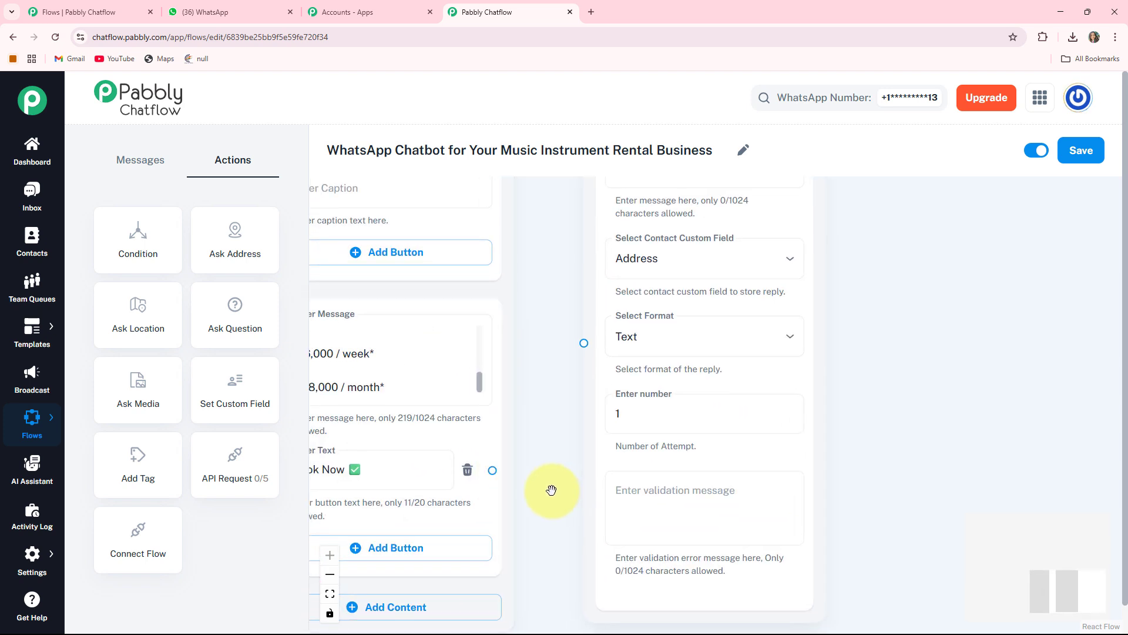
pyautogui.moveTo(551, 490); pyautogui.dragTo(632, 497)
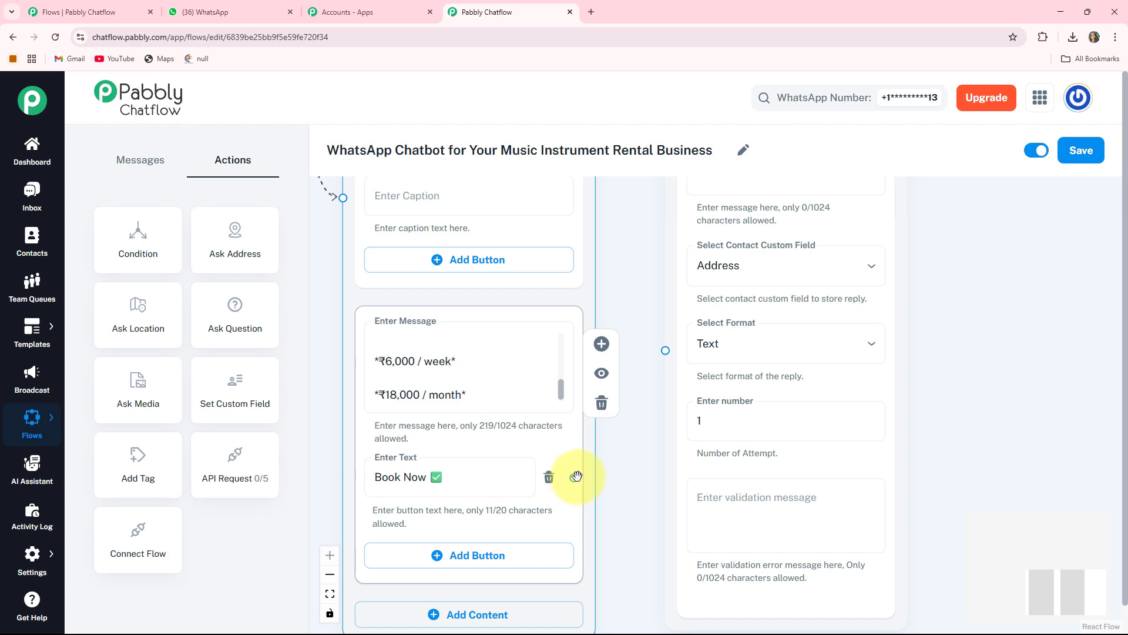
pyautogui.moveTo(576, 477)
pyautogui.mouseDown()
pyautogui.moveTo(612, 438)
pyautogui.moveTo(650, 347)
pyautogui.moveTo(664, 349)
pyautogui.mouseUp()
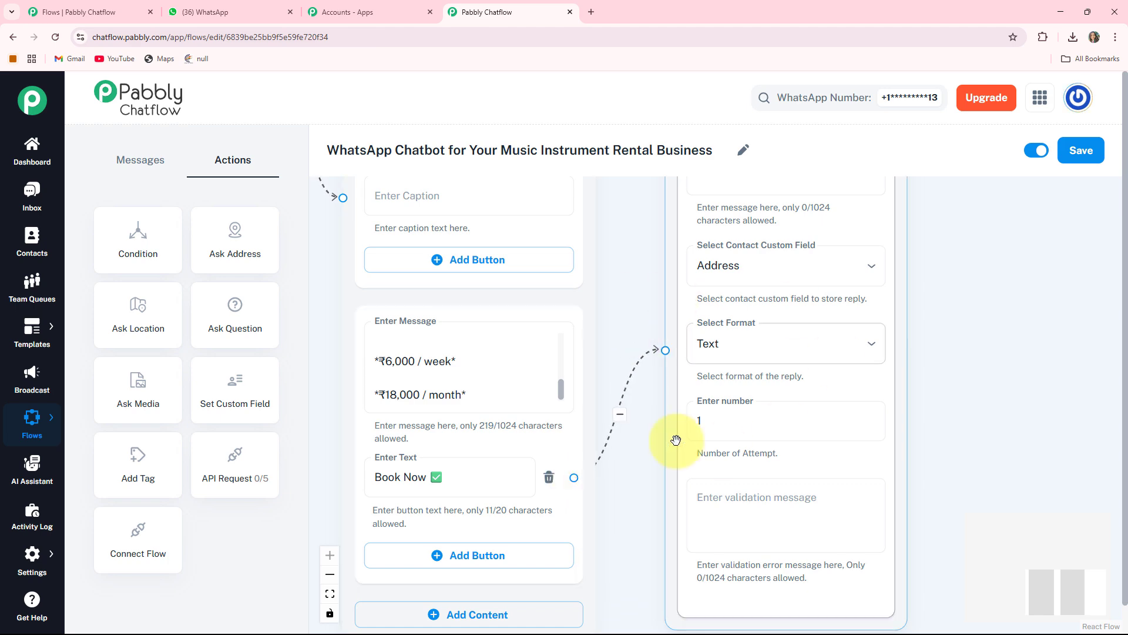
# Step: Add a text message node connected from the Question node and paste the confirmation text ending "*Our team will connect with you soon for further details.*✨"
pyautogui.scroll(-5, 676, 439)
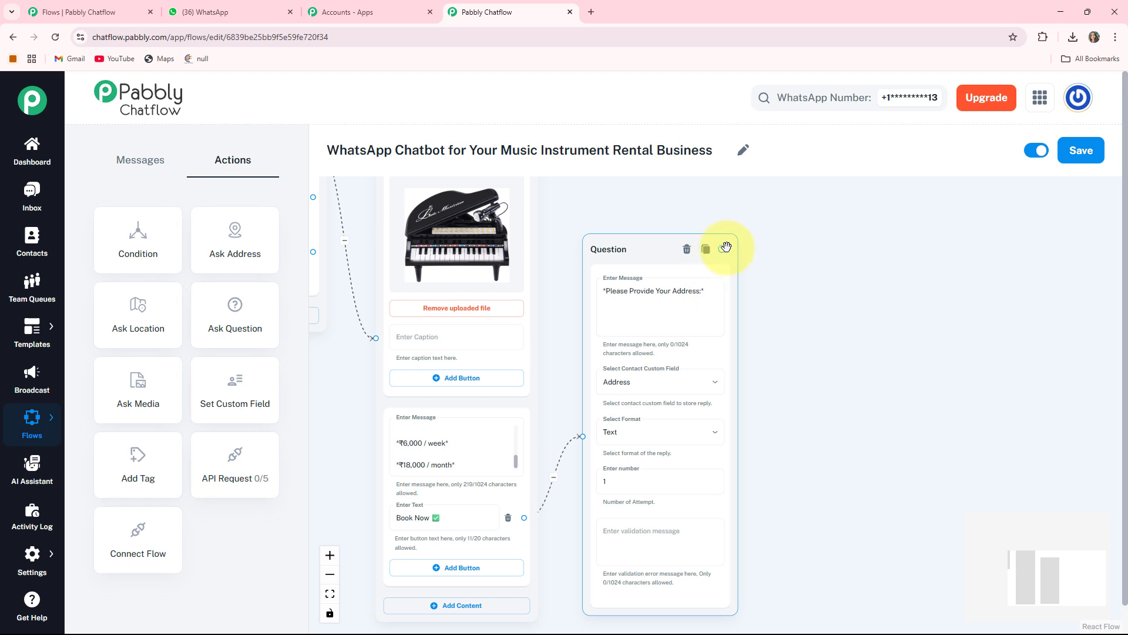
pyautogui.moveTo(724, 249); pyautogui.dragTo(837, 351)
pyautogui.click(801, 395)
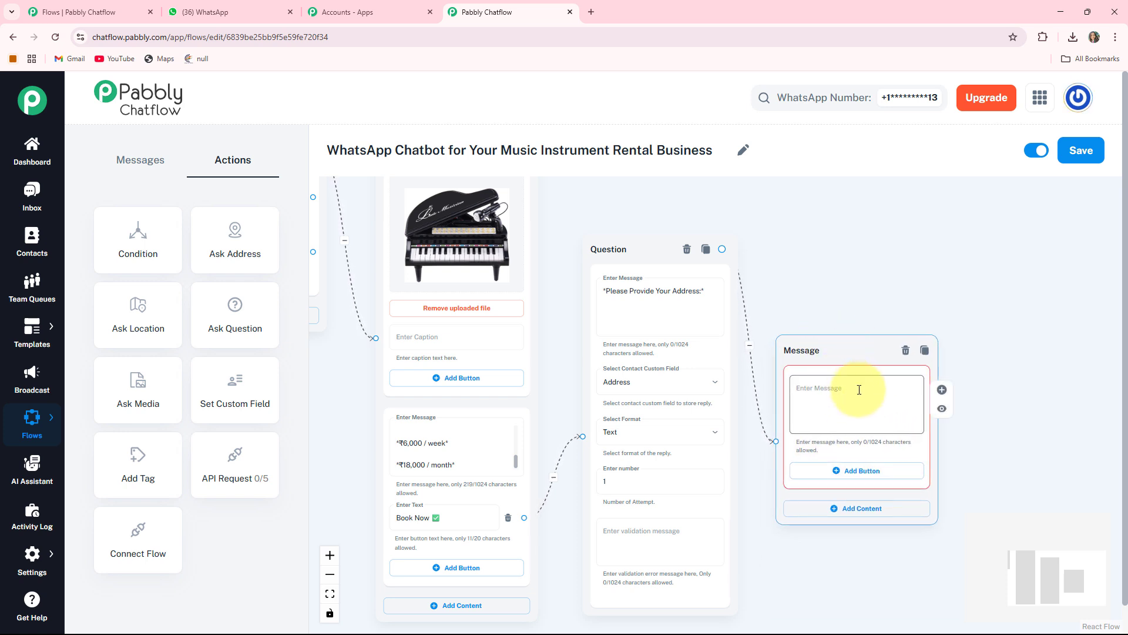
pyautogui.hotkey('ctrl', 'v')
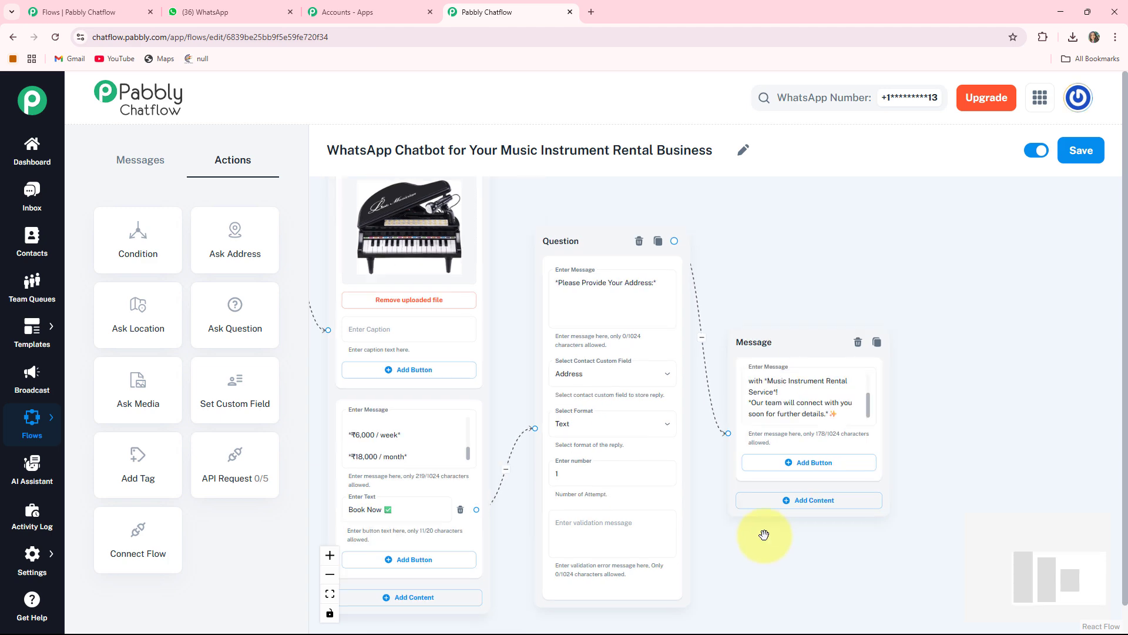
# Step: Add a text message node connected from the "Delivery Timelines" button and paste the delivery text ending "15+ km: Custom quote based on location."
pyautogui.hscroll(-5, 761, 533)
pyautogui.scroll(3, 468, 460)
pyautogui.click(354, 406)
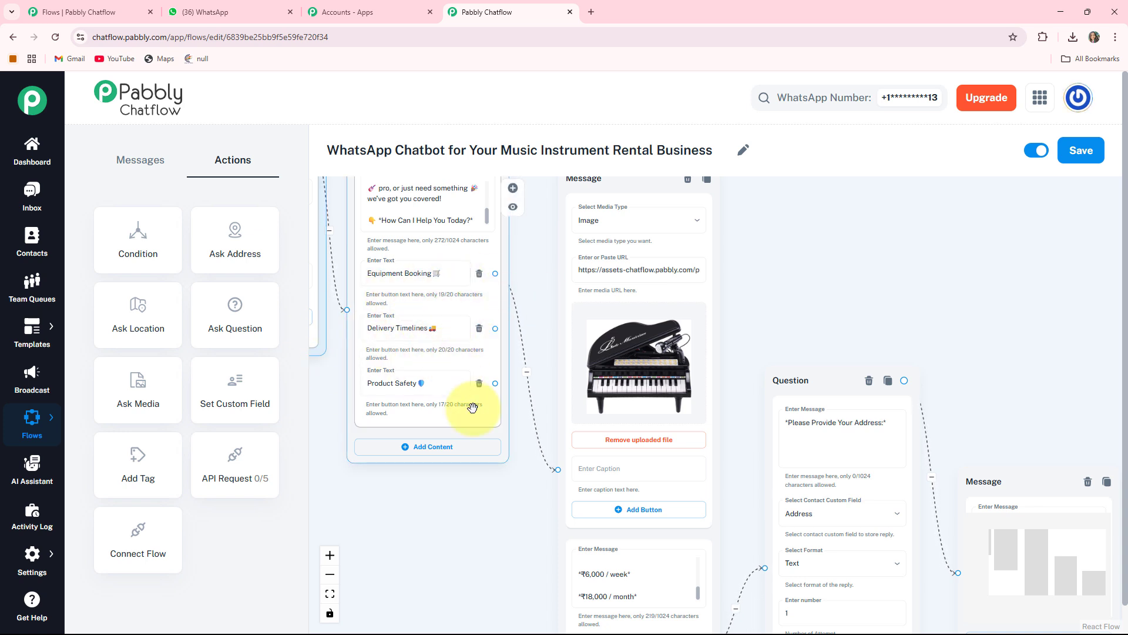
pyautogui.scroll(1, 469, 491)
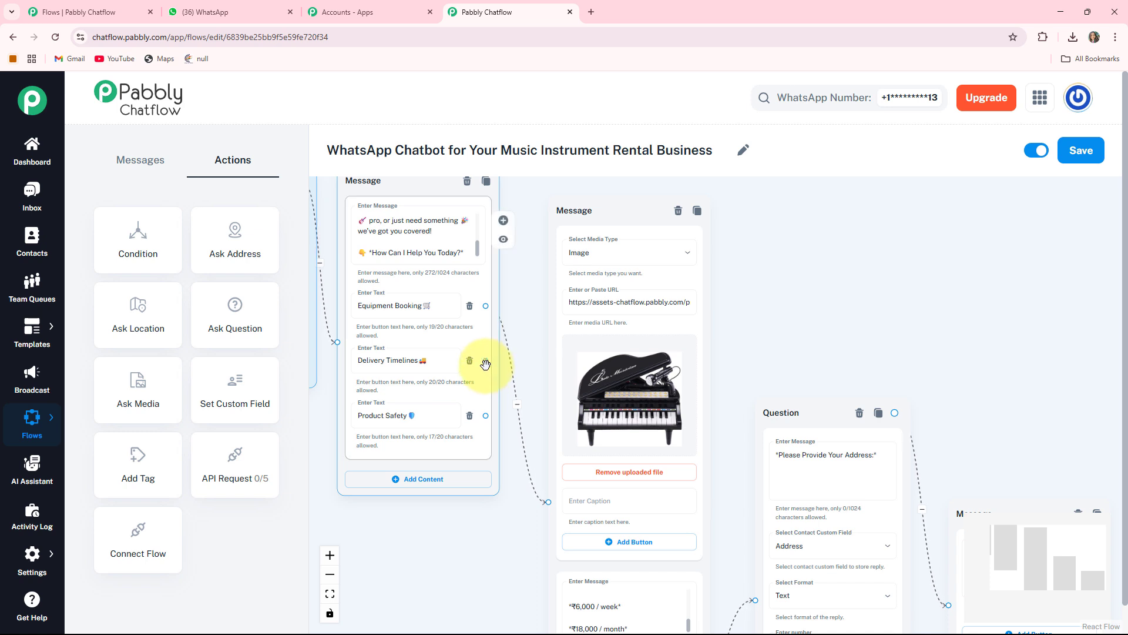
pyautogui.moveTo(485, 360); pyautogui.dragTo(864, 259)
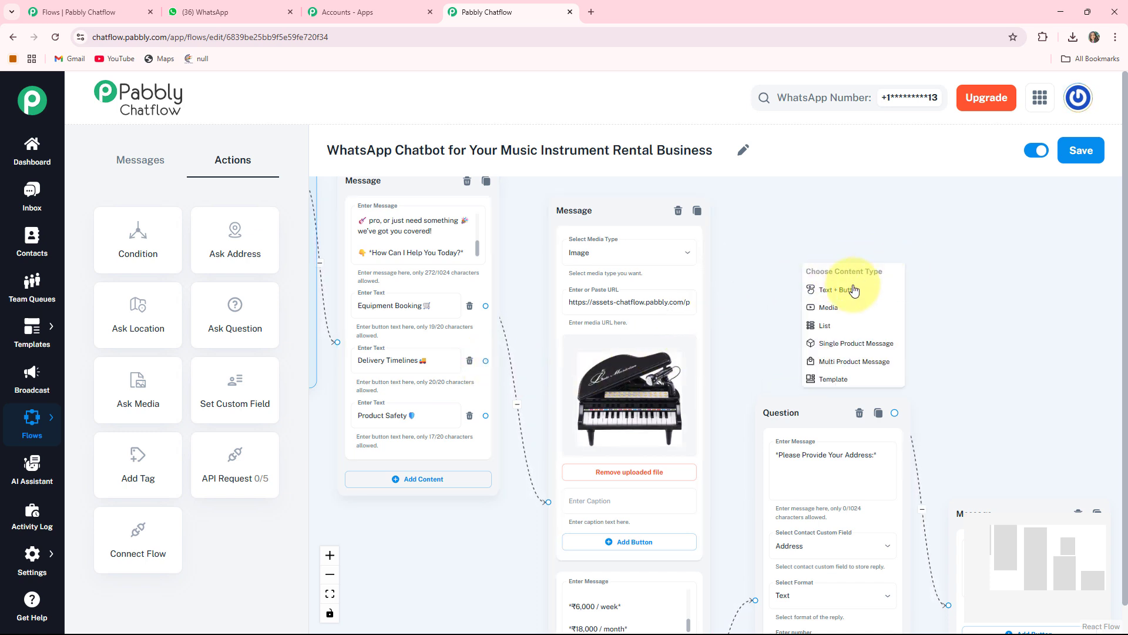
pyautogui.click(837, 290)
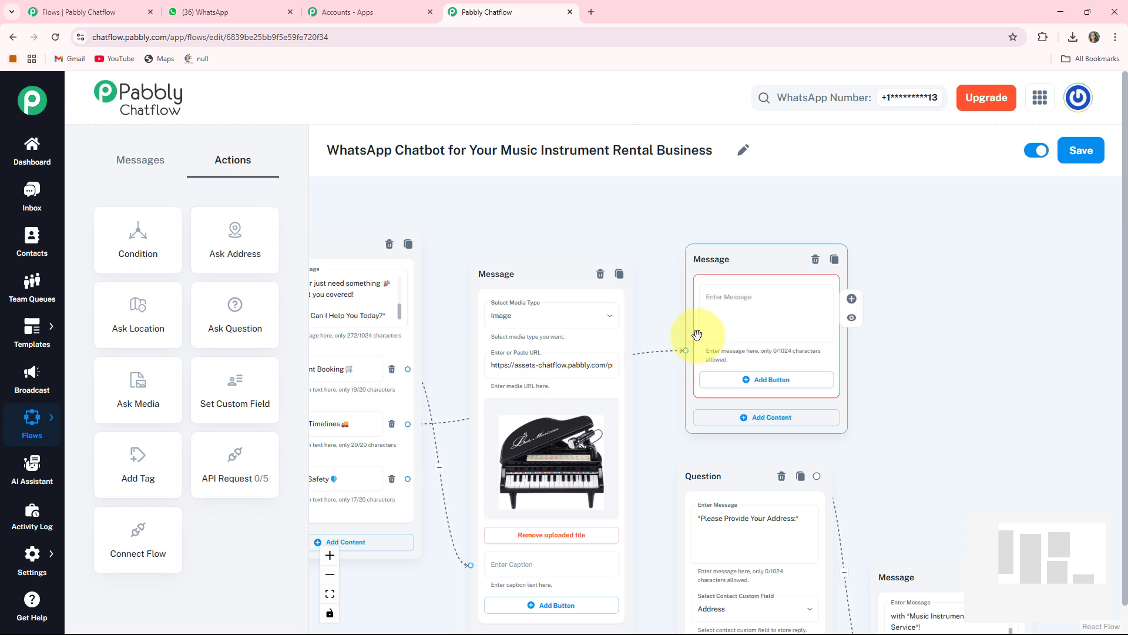
pyautogui.click(712, 305)
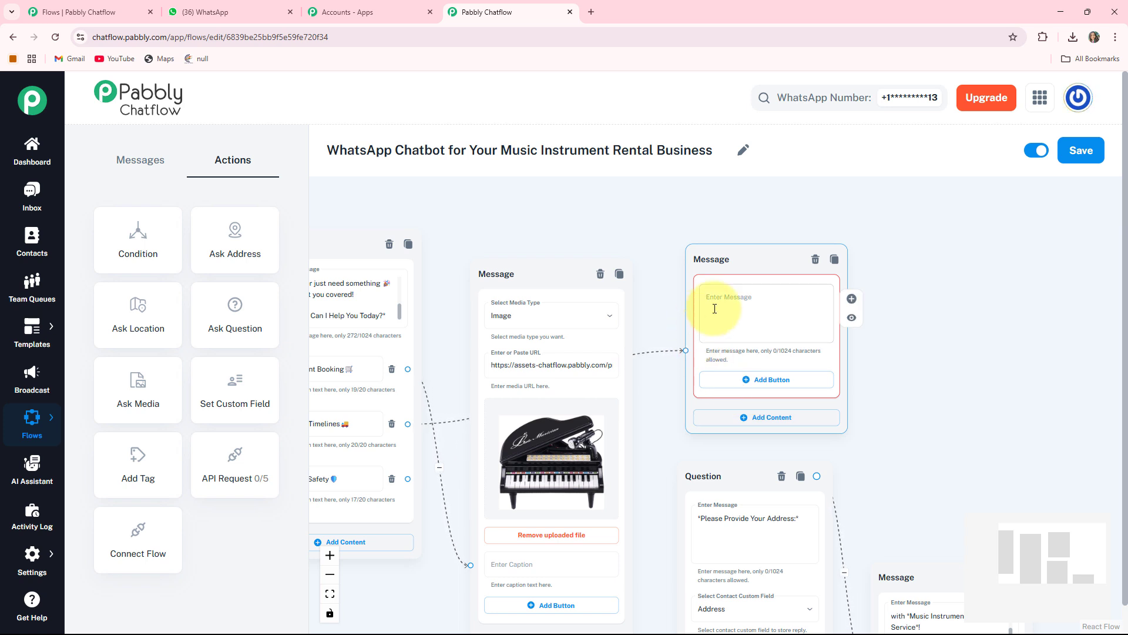
pyautogui.hotkey('ctrl', 'v')
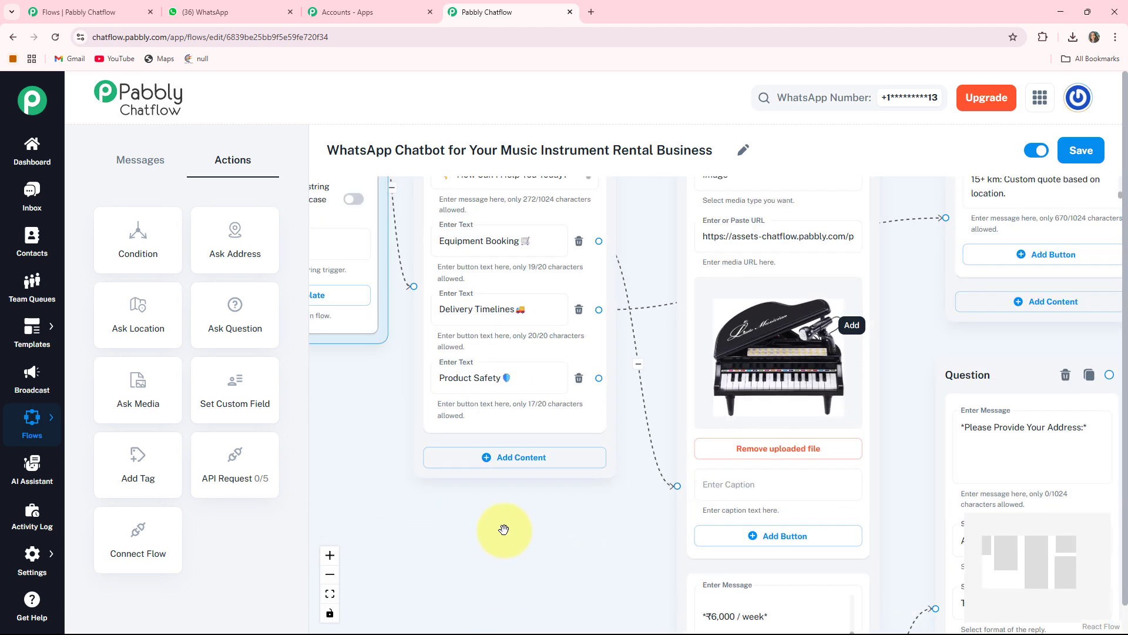
# Step: Add a text message node below the welcome message, connected from its "Product Safety" button
pyautogui.scroll(2, 478, 459)
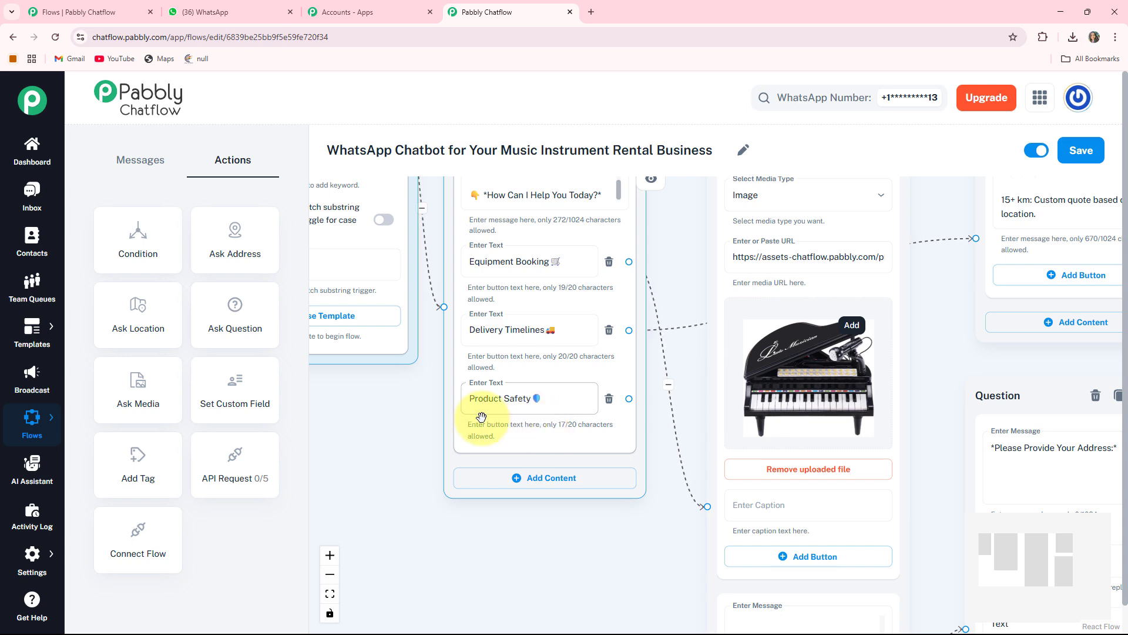
pyautogui.scroll(-1, 511, 407)
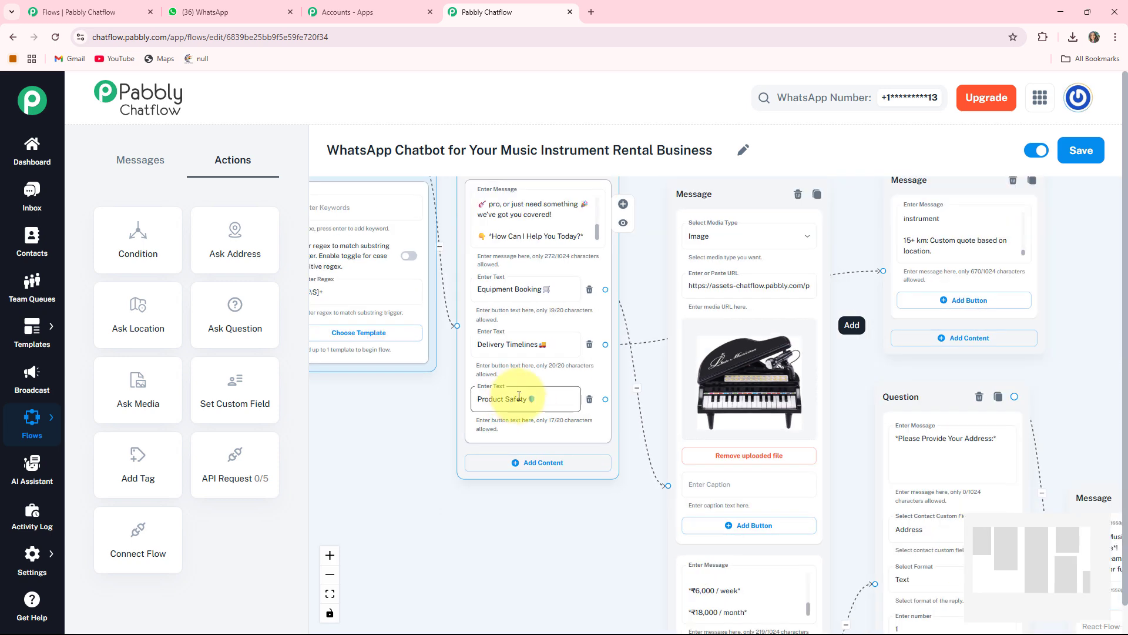
pyautogui.moveTo(570, 524); pyautogui.dragTo(574, 471)
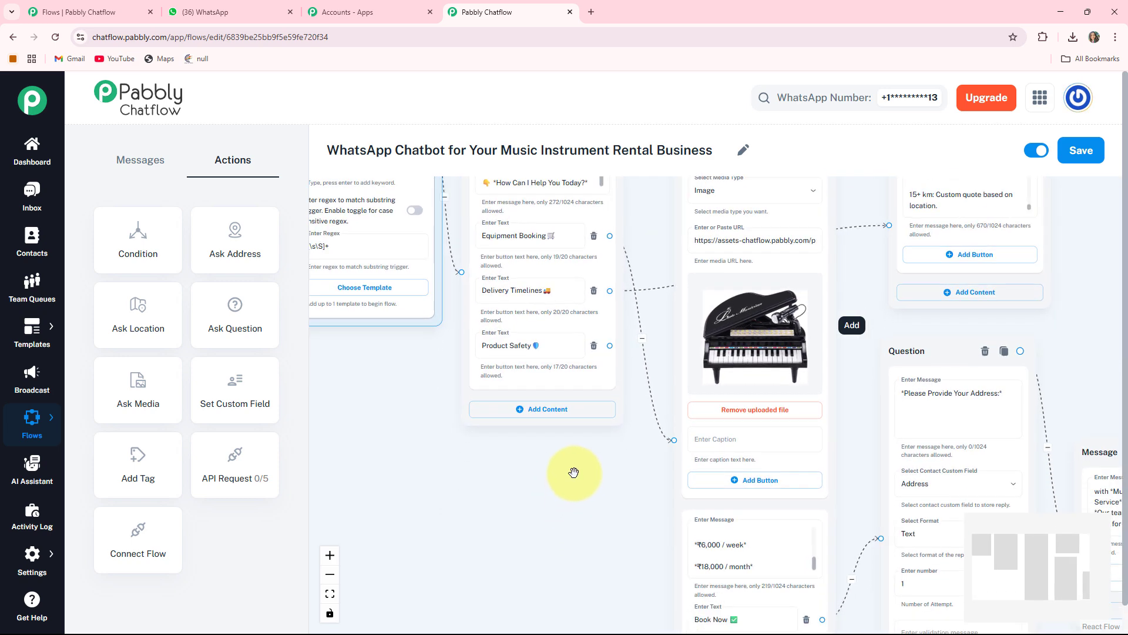
pyautogui.moveTo(610, 348); pyautogui.dragTo(553, 434)
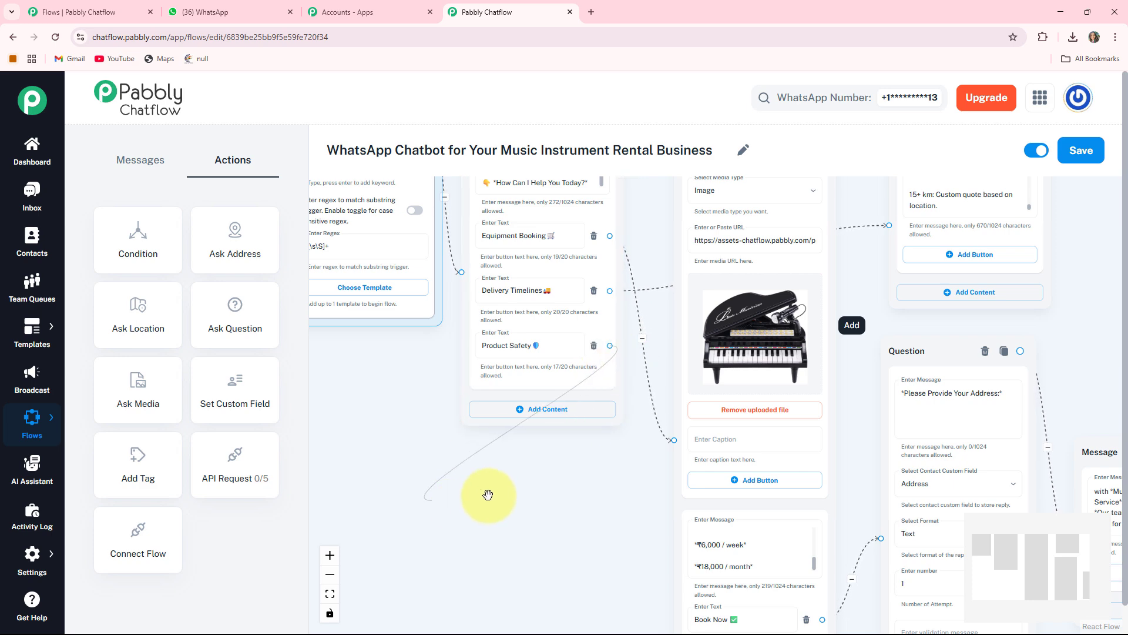
pyautogui.moveTo(524, 491); pyautogui.dragTo(508, 500)
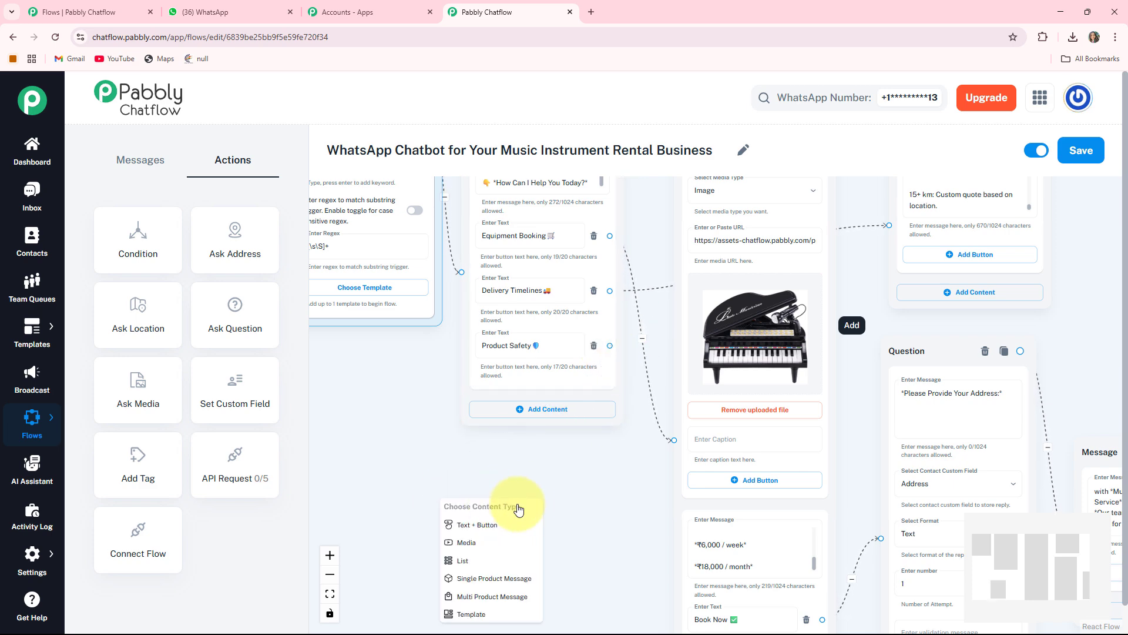
pyautogui.click(478, 526)
pyautogui.moveTo(594, 390); pyautogui.dragTo(598, 376)
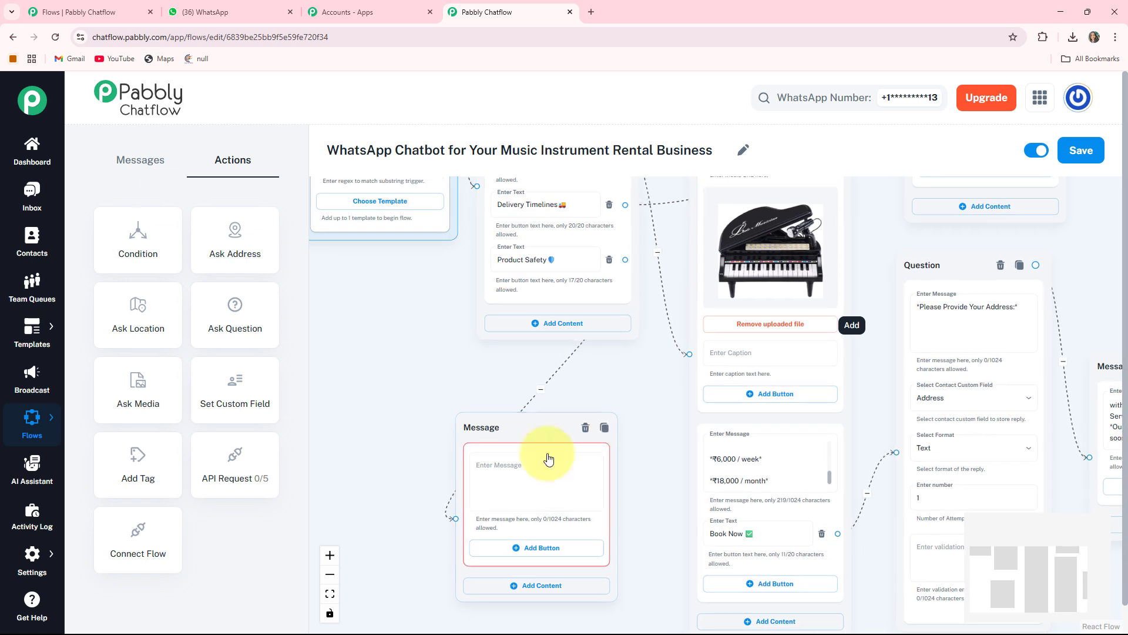
# Step: Move the empty product safety message node closer to the welcome message and paste the safety text ending "Optional damage protection cover"
pyautogui.click(140, 160)
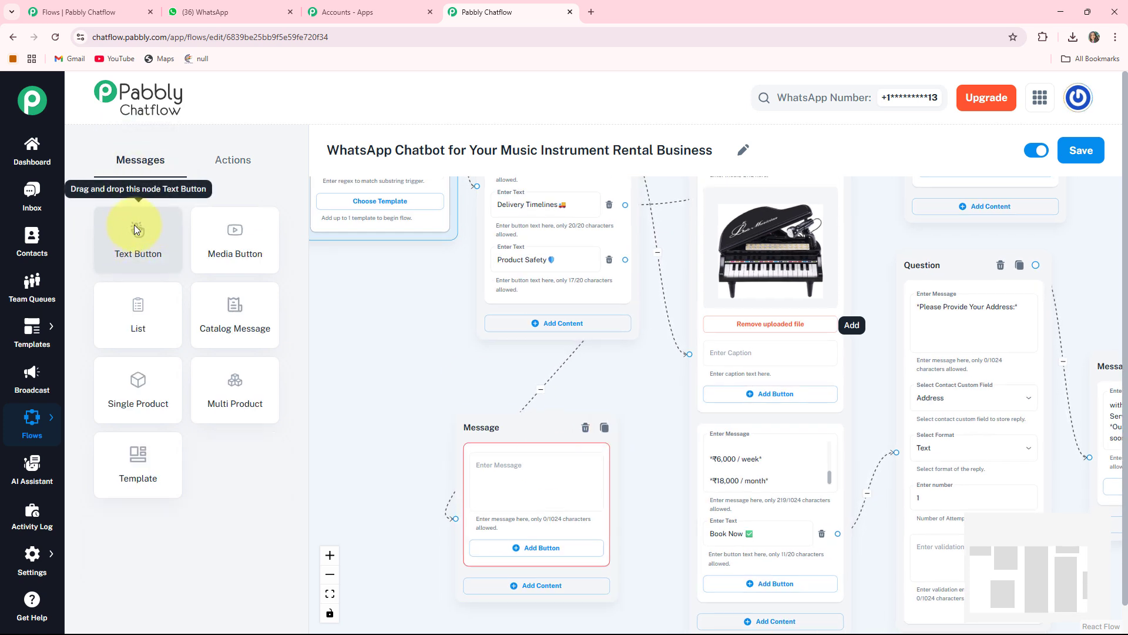
pyautogui.moveTo(500, 469); pyautogui.dragTo(506, 416)
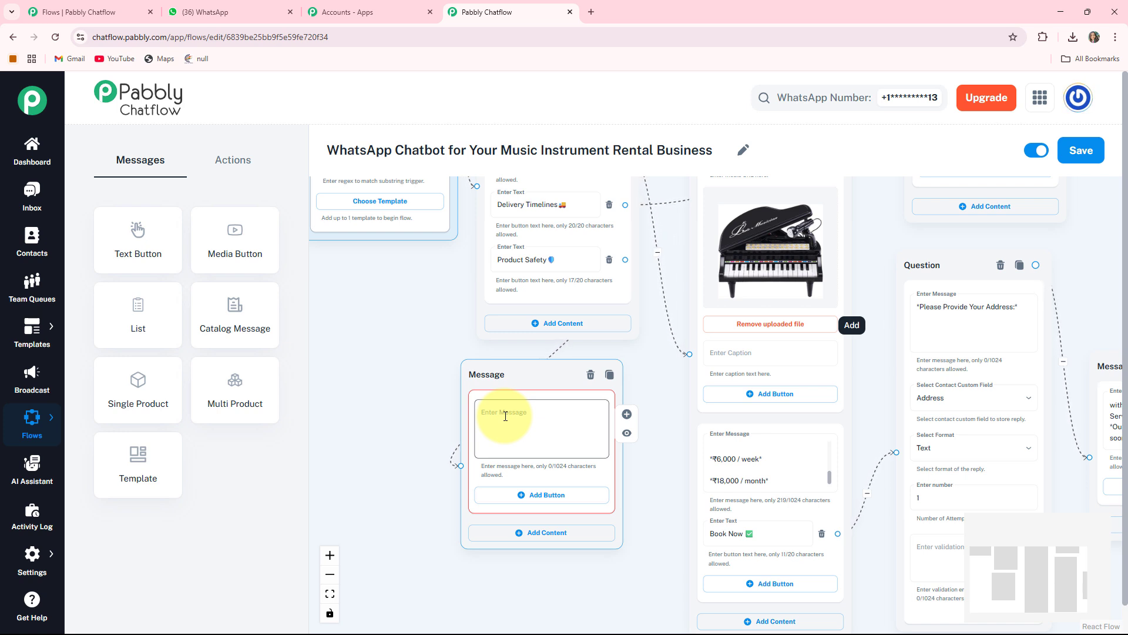
pyautogui.click(505, 416)
pyautogui.hotkey('ctrl', 'v')
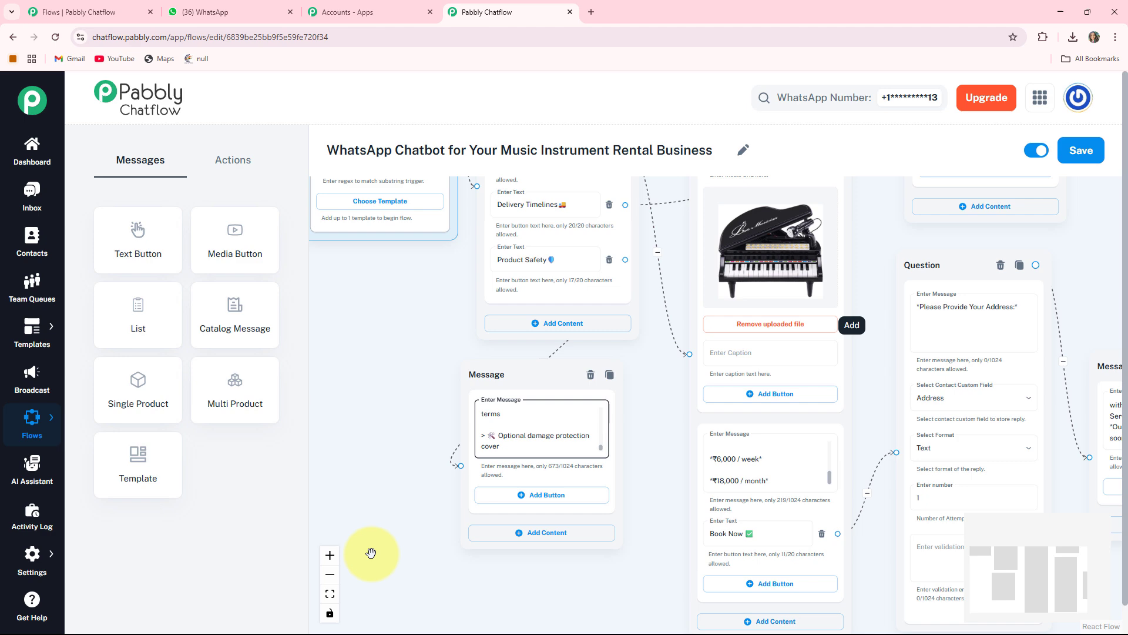
# Step: Save the completed music instrument rental chatbot flow
pyautogui.click(336, 596)
pyautogui.moveTo(378, 498); pyautogui.dragTo(343, 488)
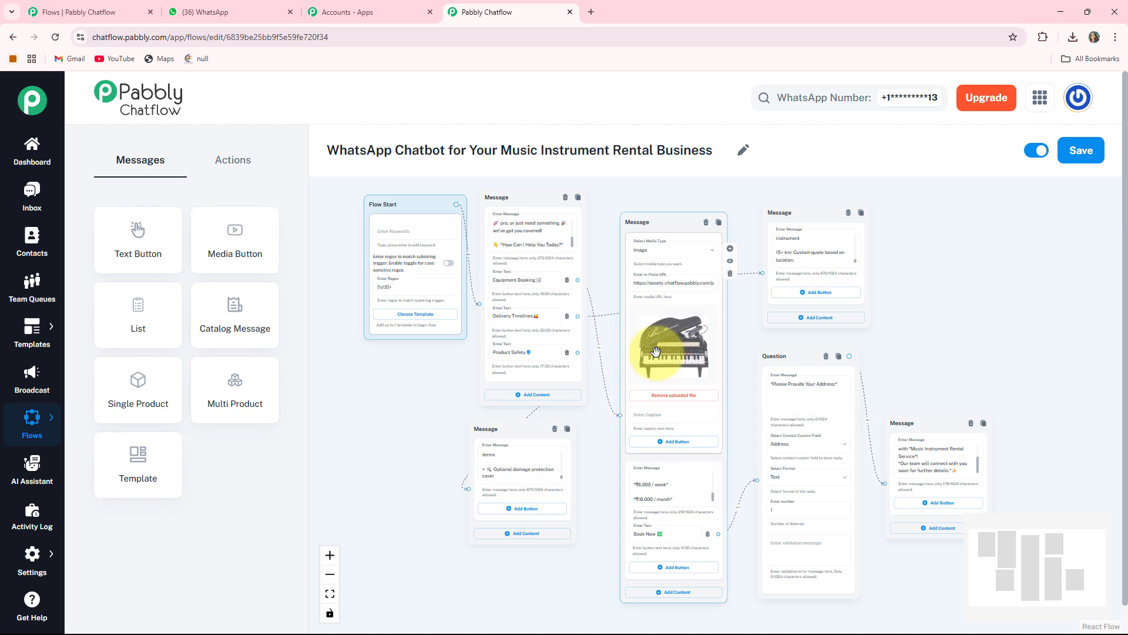
pyautogui.click(1084, 152)
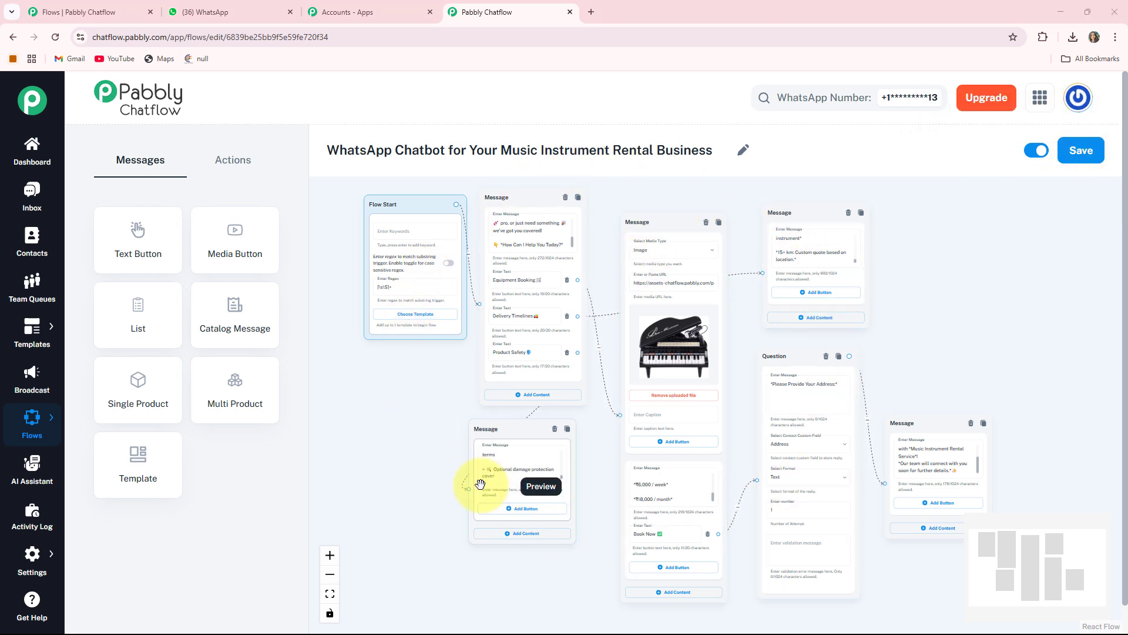
# Step: Switch to WhatsApp and review the booking, delivery timelines and product safety replies in the Music Instrument Rental Business chat
pyautogui.click(242, 9)
pyautogui.scroll(-5, 713, 414)
pyautogui.scroll(-3, 714, 411)
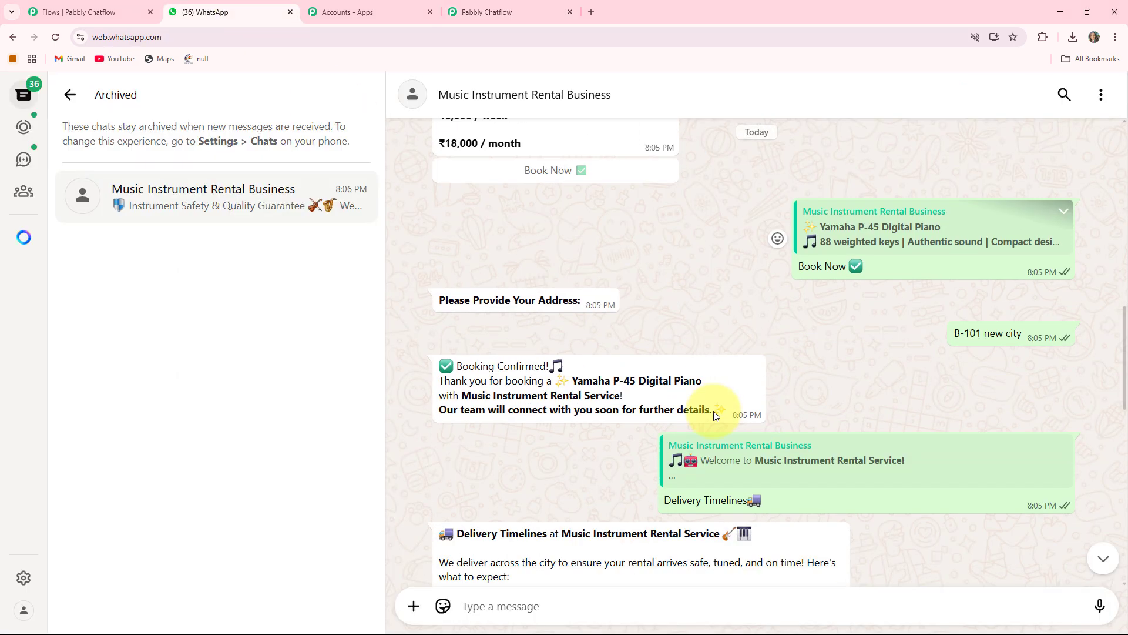
pyautogui.scroll(-2, 713, 410)
pyautogui.scroll(-3, 715, 416)
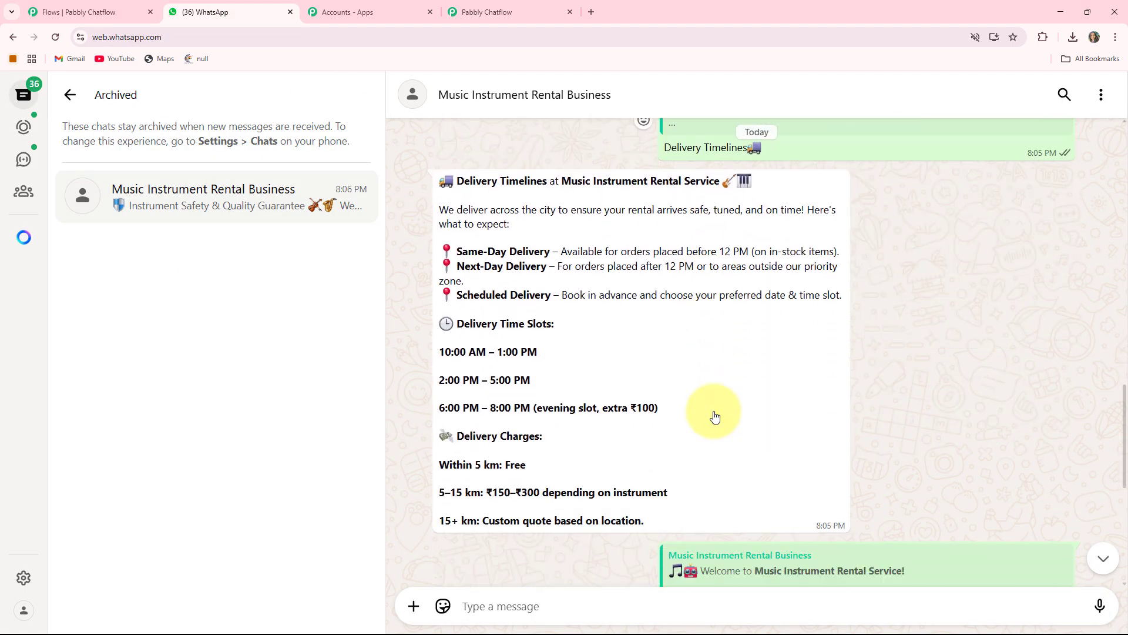
pyautogui.scroll(-7, 714, 415)
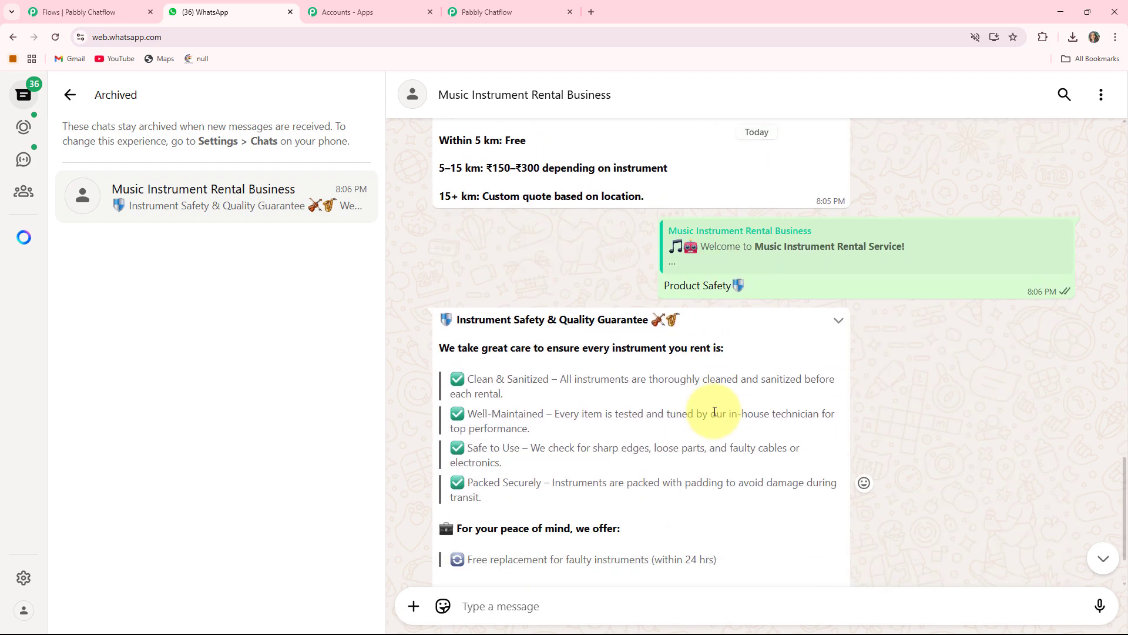
pyautogui.scroll(15, 715, 415)
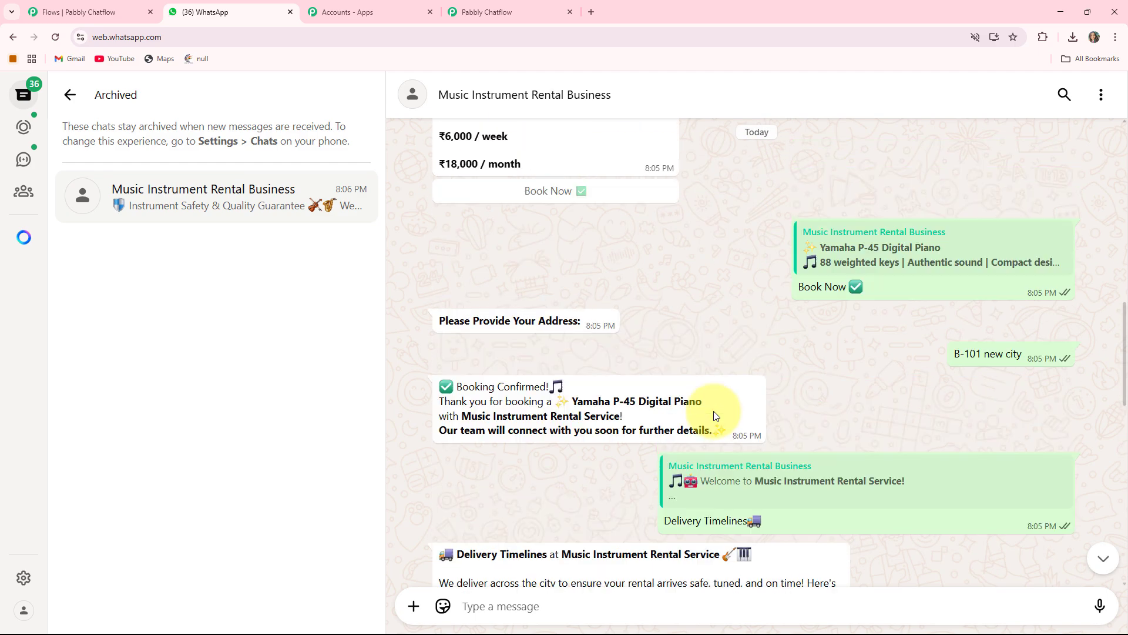
pyautogui.scroll(5, 714, 415)
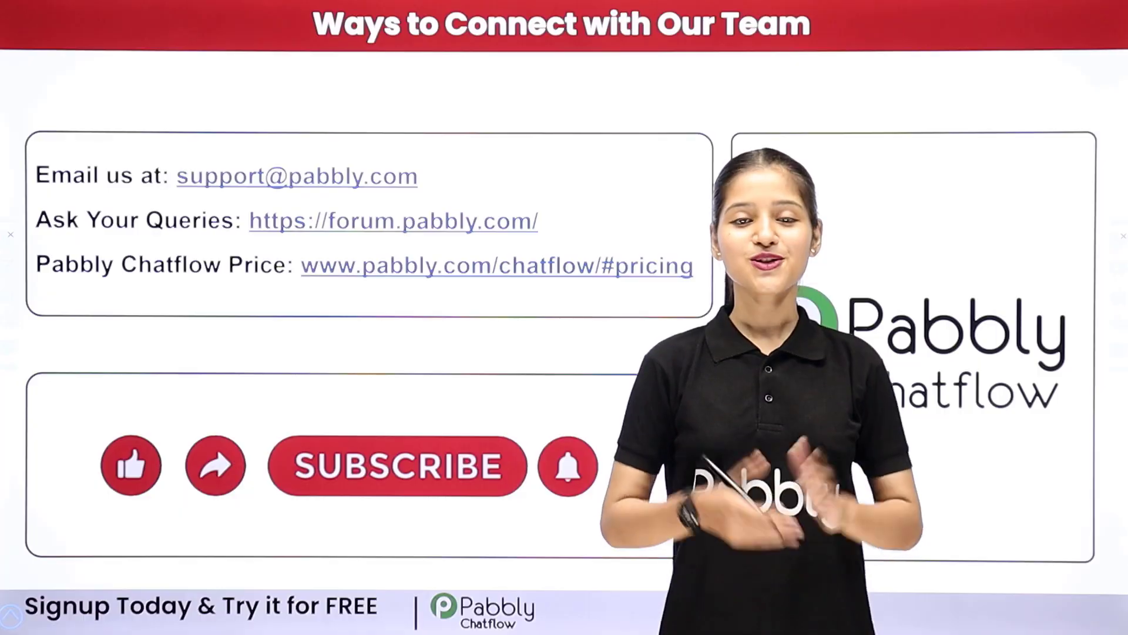